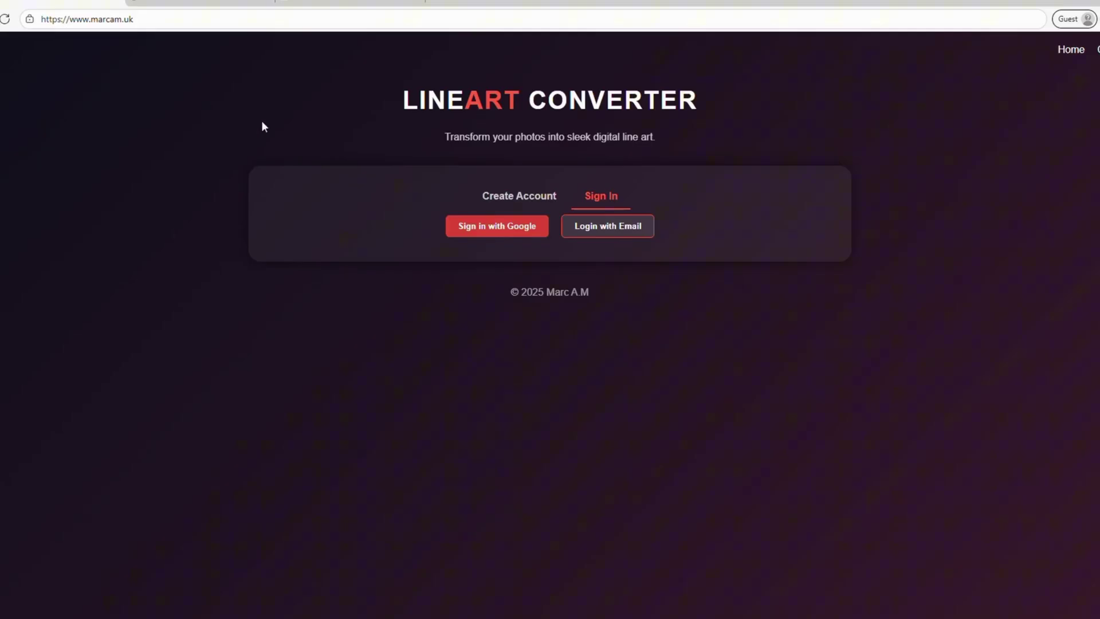
Step: View the Create Account and email sign-up forms, then return to Sign In
click(178, 19)
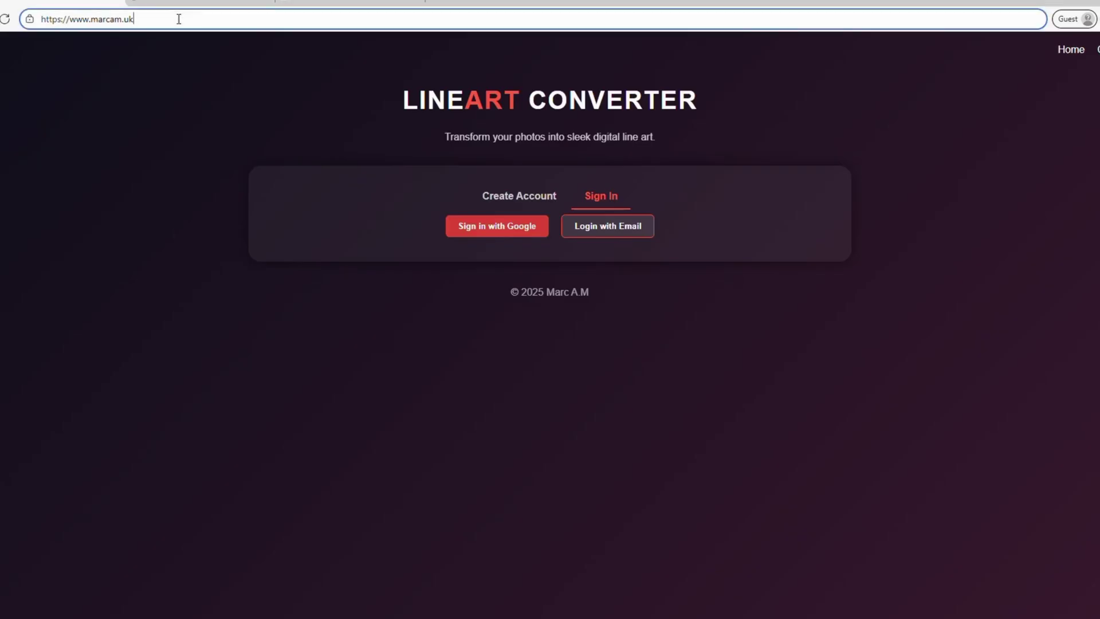
key(Return)
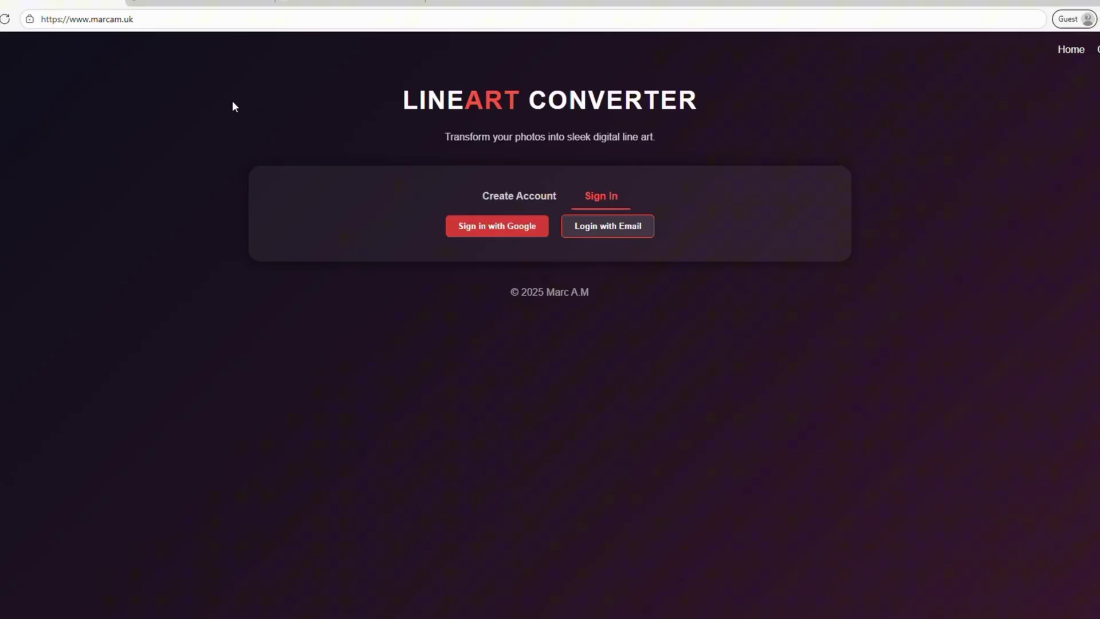
click(172, 18)
click(519, 199)
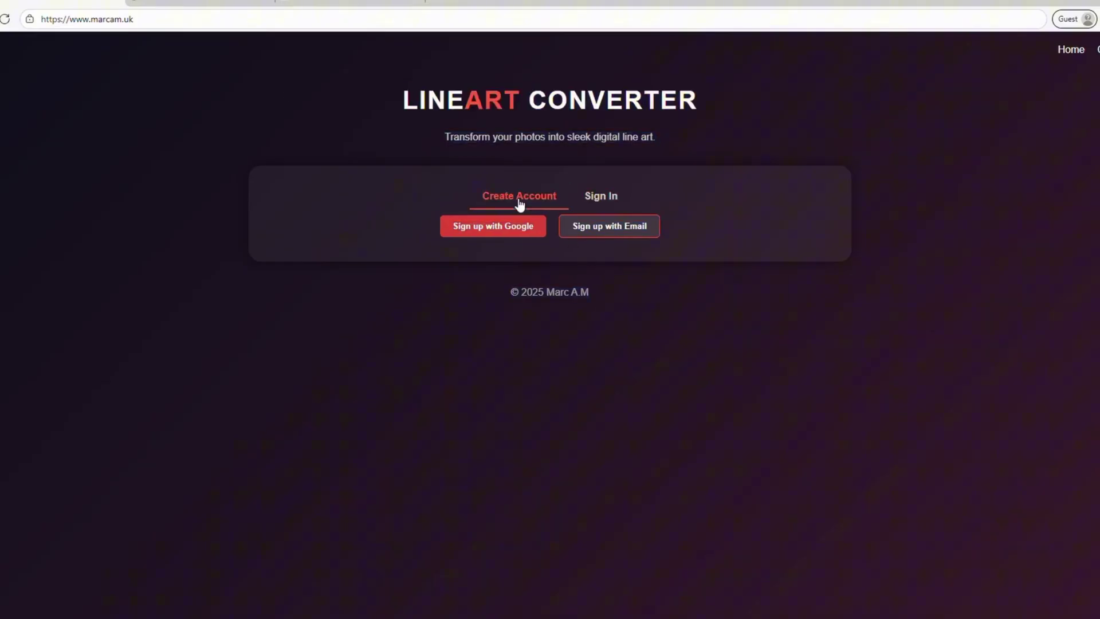
click(624, 231)
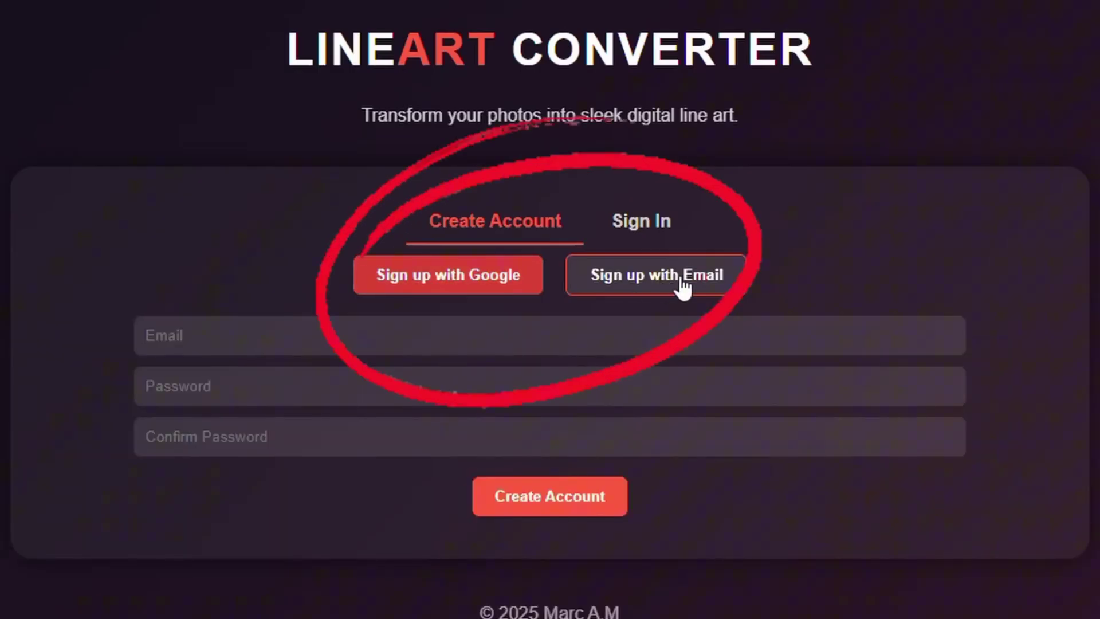
click(633, 232)
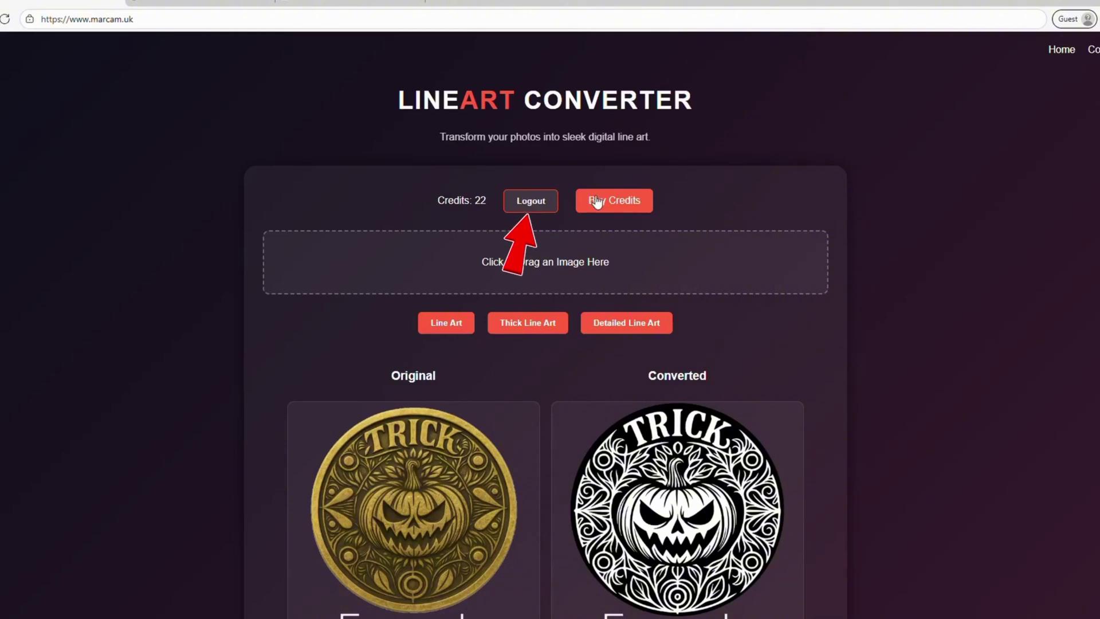
Step: Scroll through the Line Art, Thick Line Art and Detailed Line Art styles, choosing basic Line Art
scroll(692, 197, down, 1)
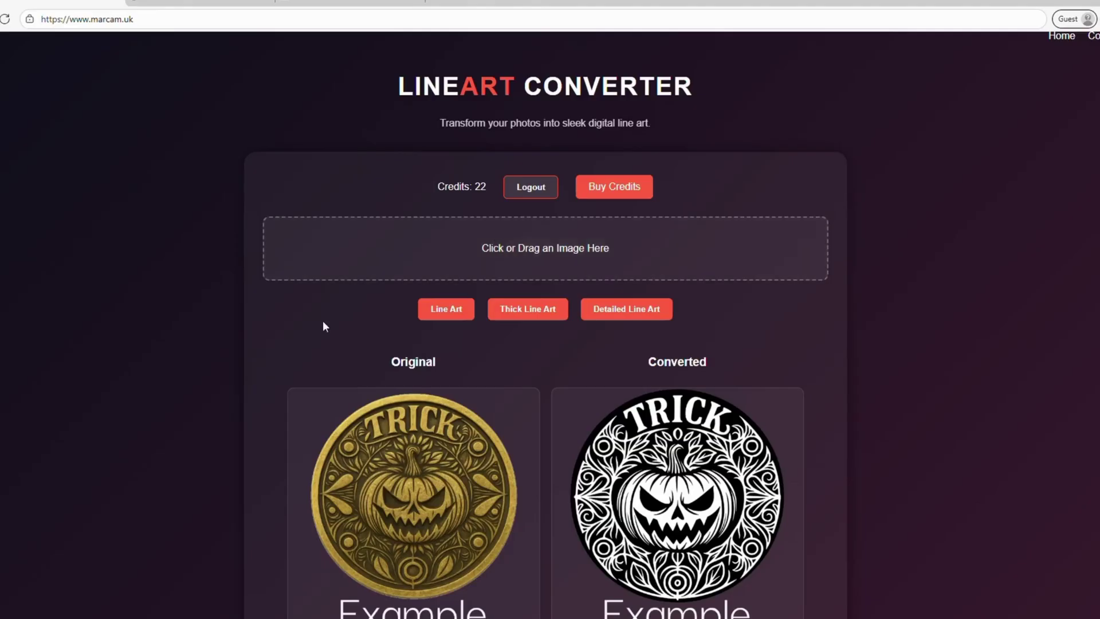
scroll(325, 326, down, 1)
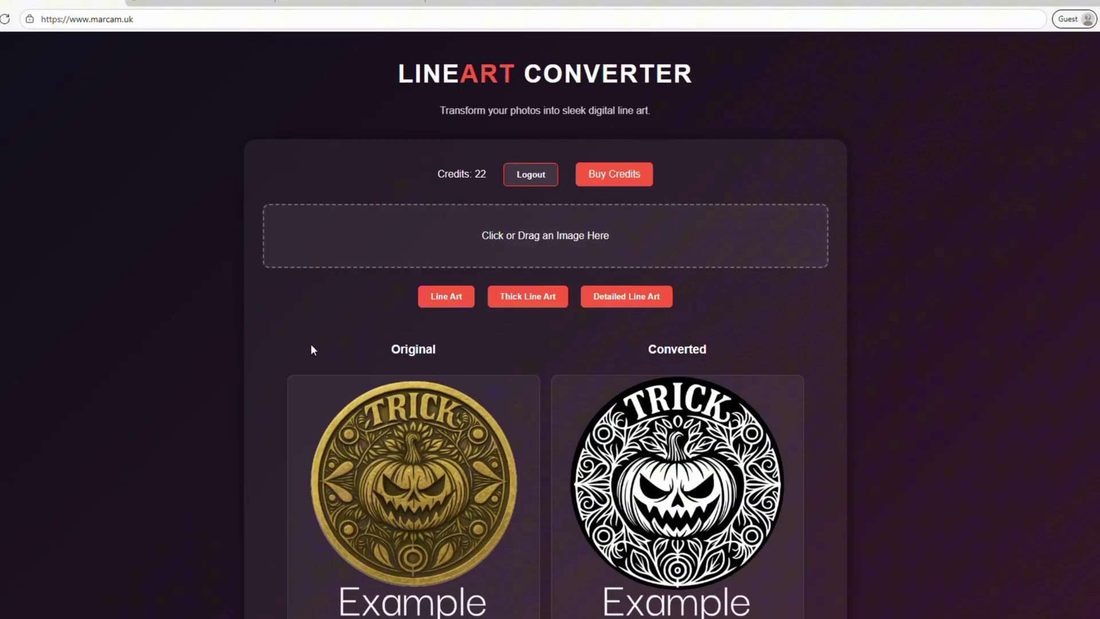
scroll(295, 346, down, 1)
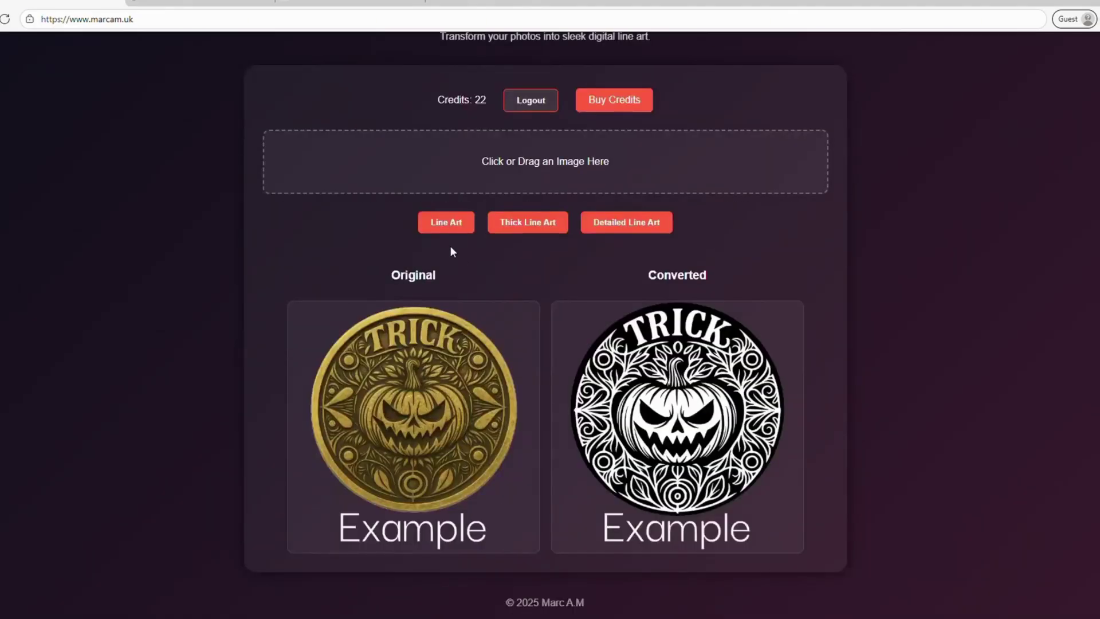
click(441, 224)
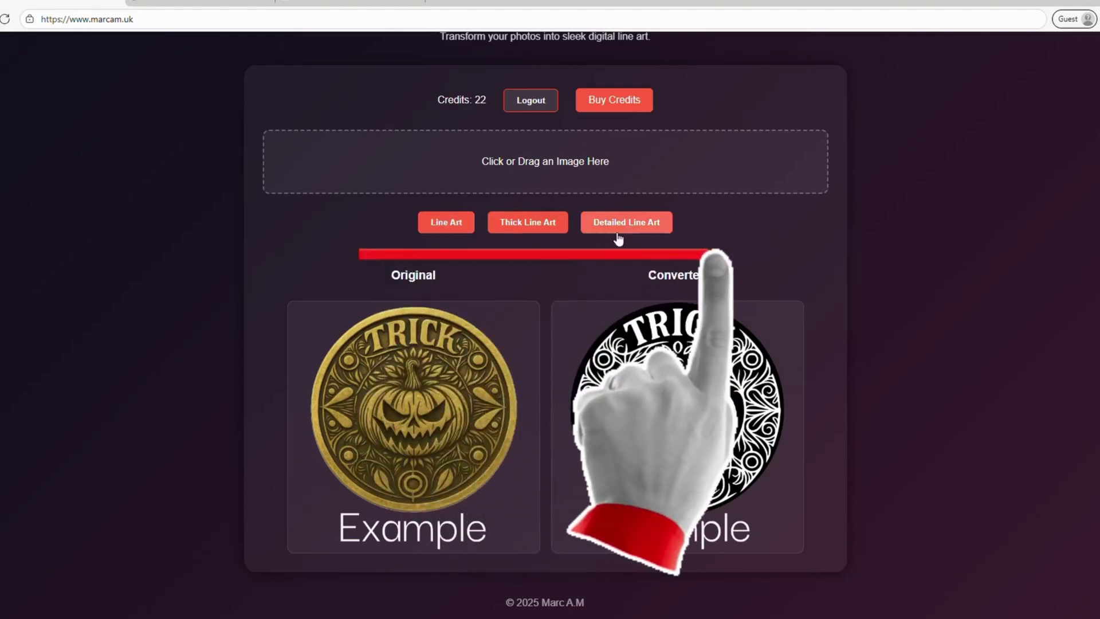
scroll(710, 205, up, 2)
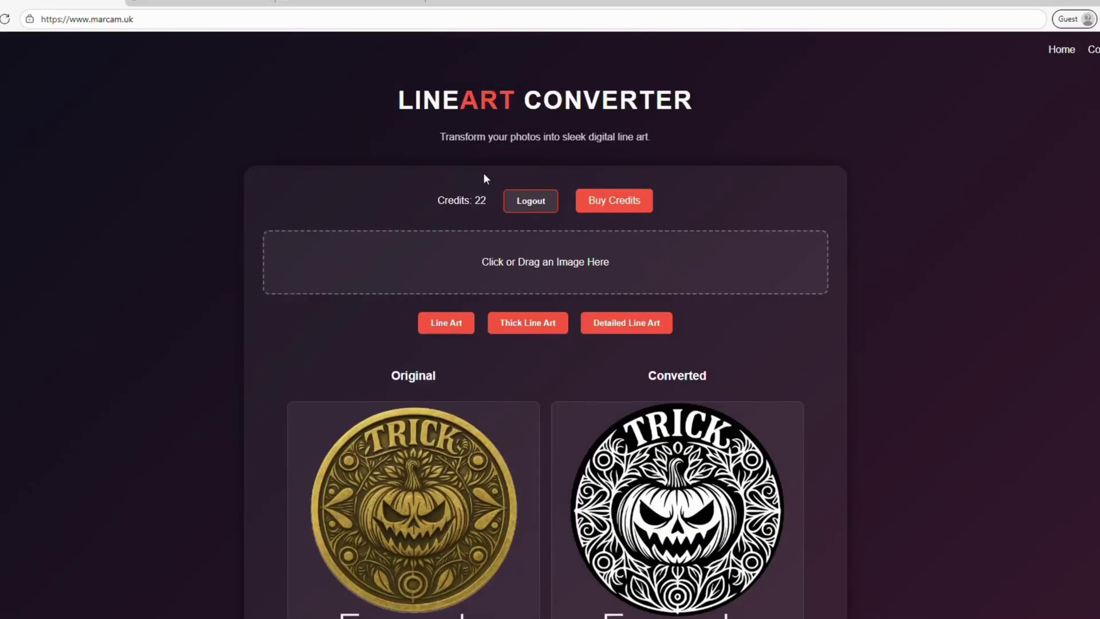
click(618, 206)
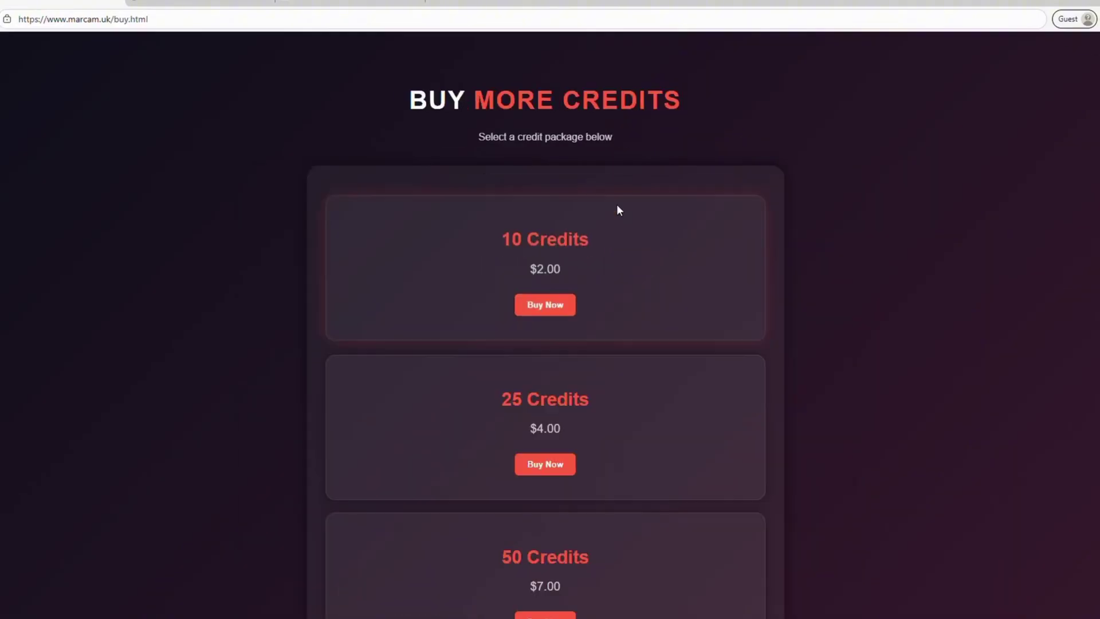
scroll(266, 269, down, 2)
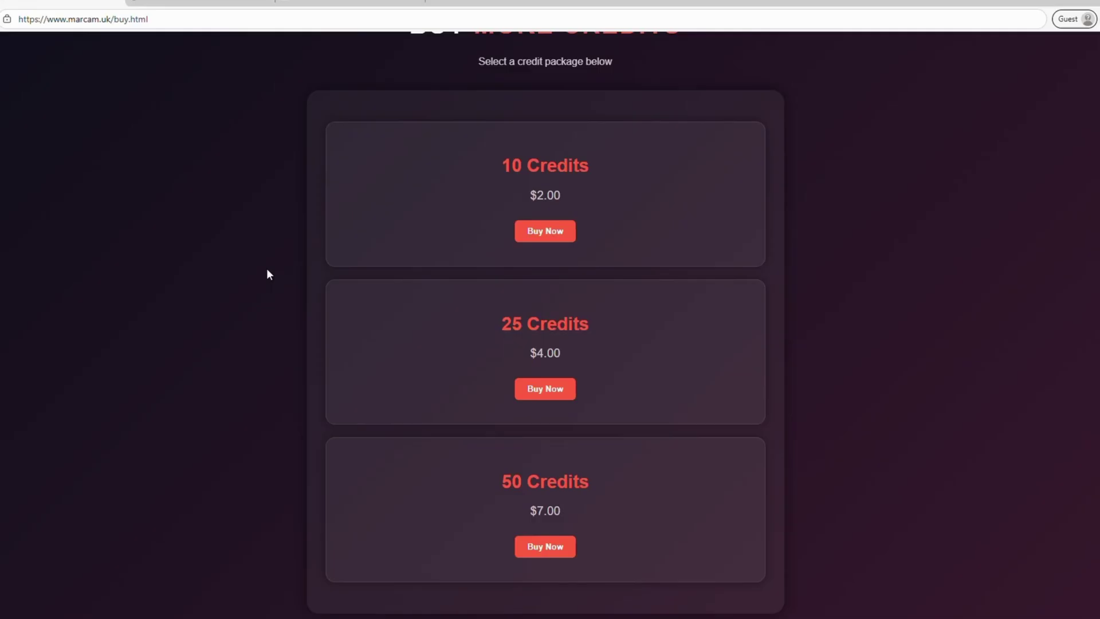
scroll(266, 273, down, 1)
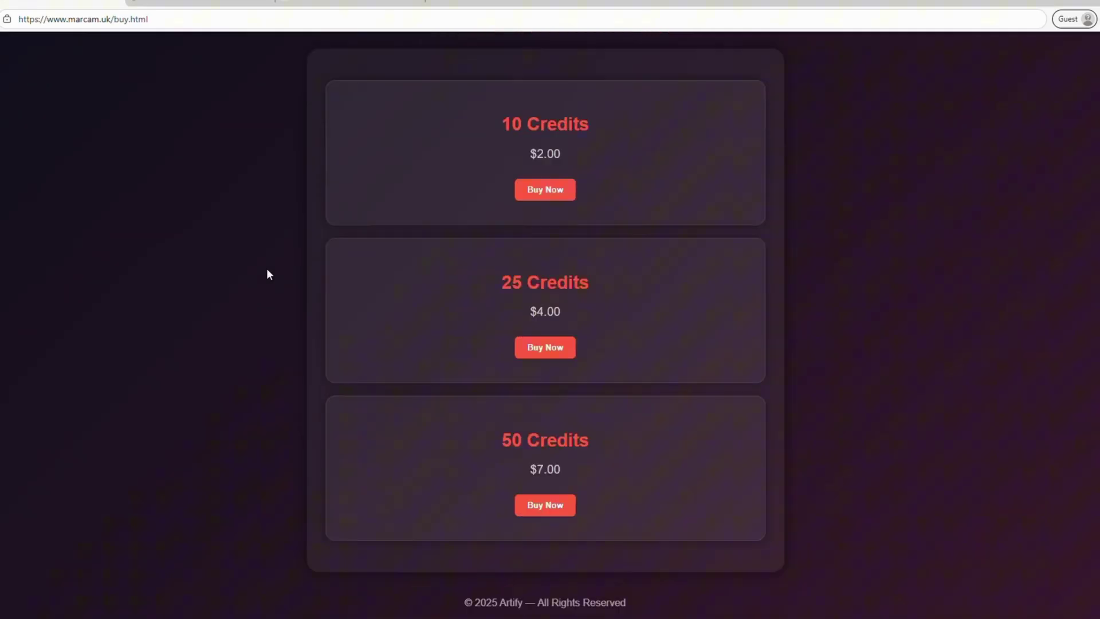
scroll(266, 274, up, 1)
scroll(267, 269, up, 1)
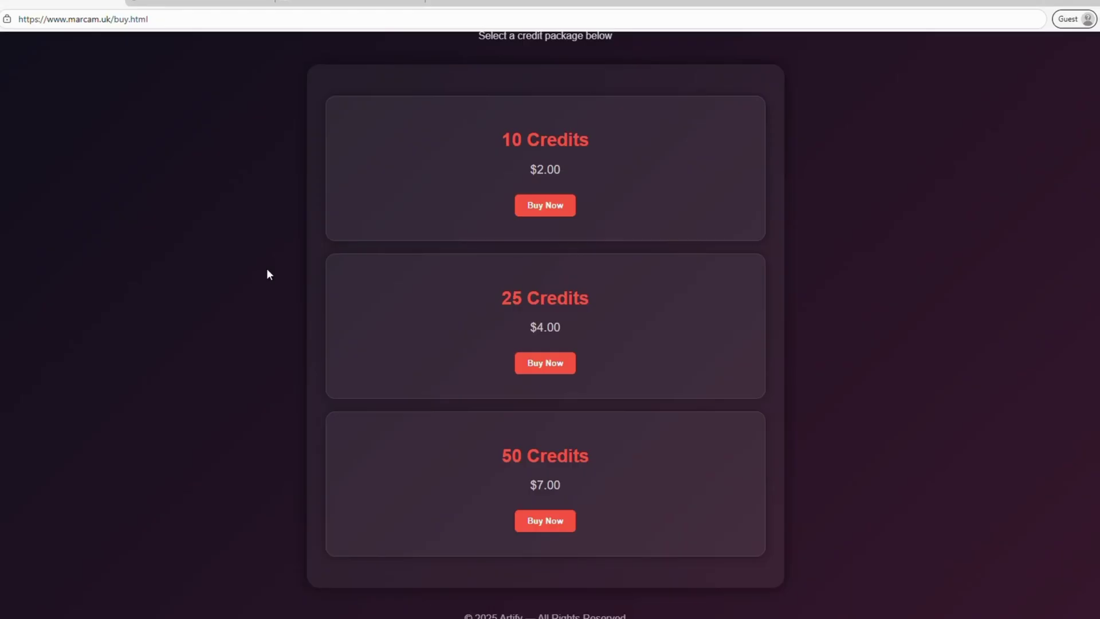
scroll(269, 275, up, 1)
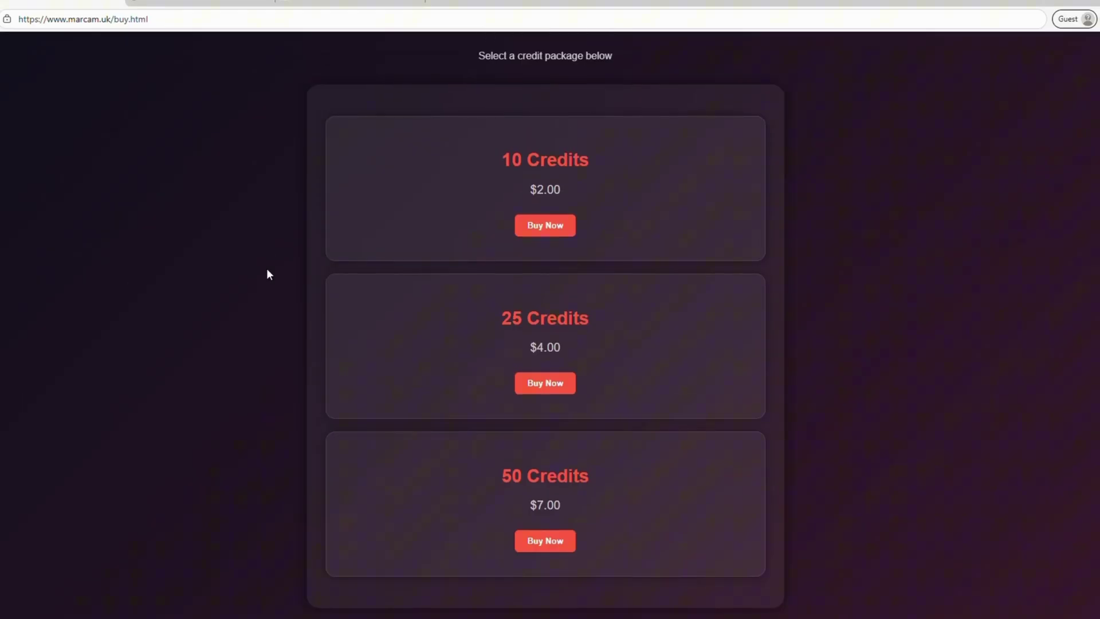
scroll(268, 275, down, 1)
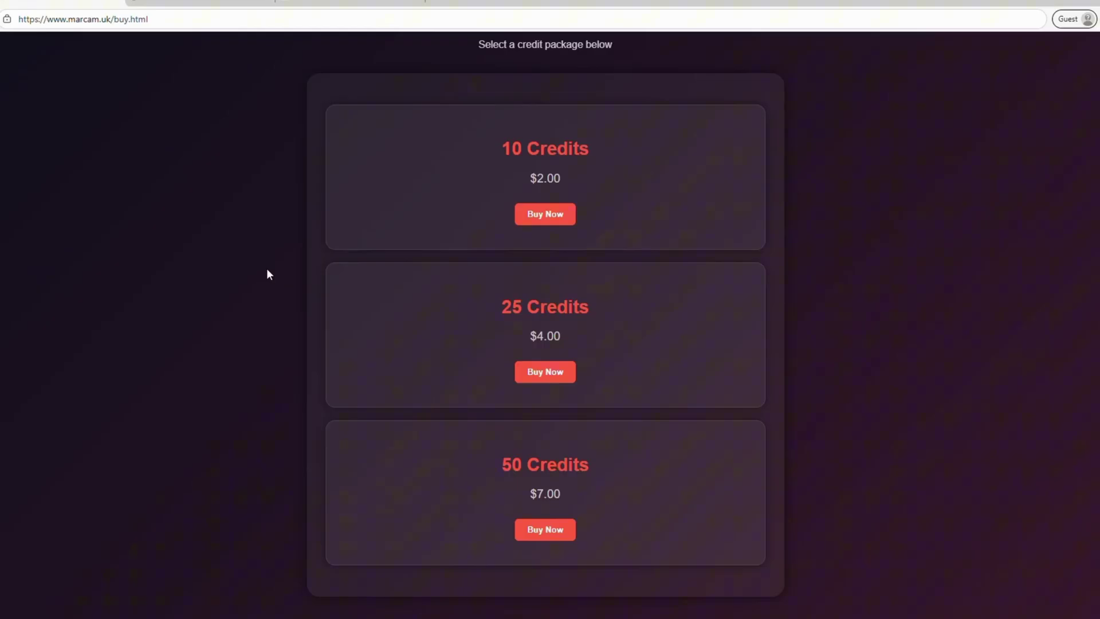
scroll(268, 274, down, 1)
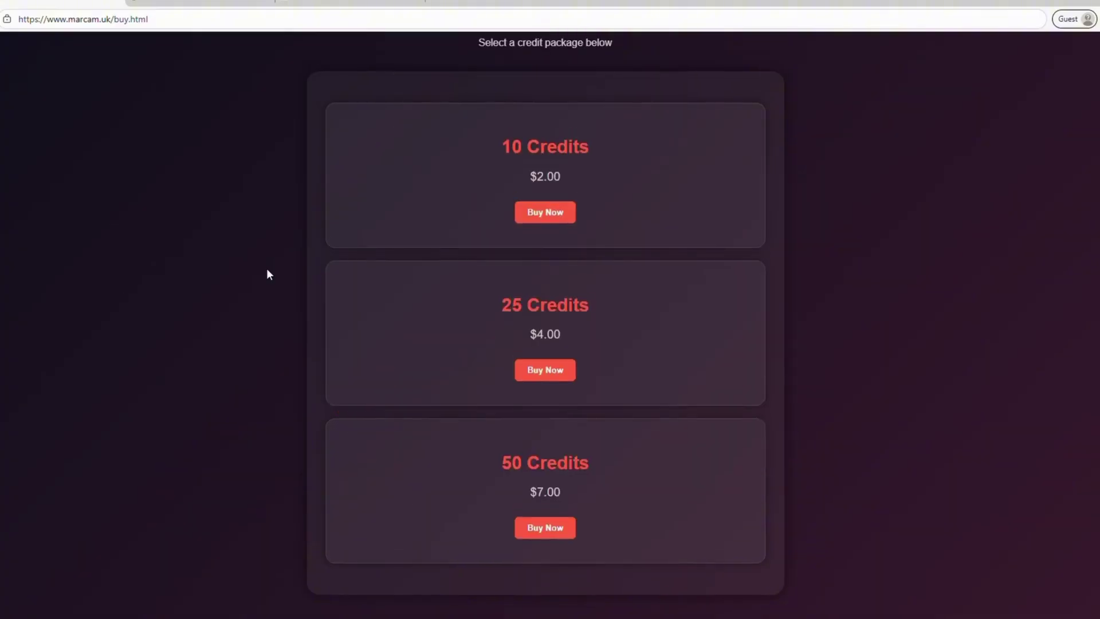
scroll(267, 268, up, 1)
scroll(267, 268, down, 1)
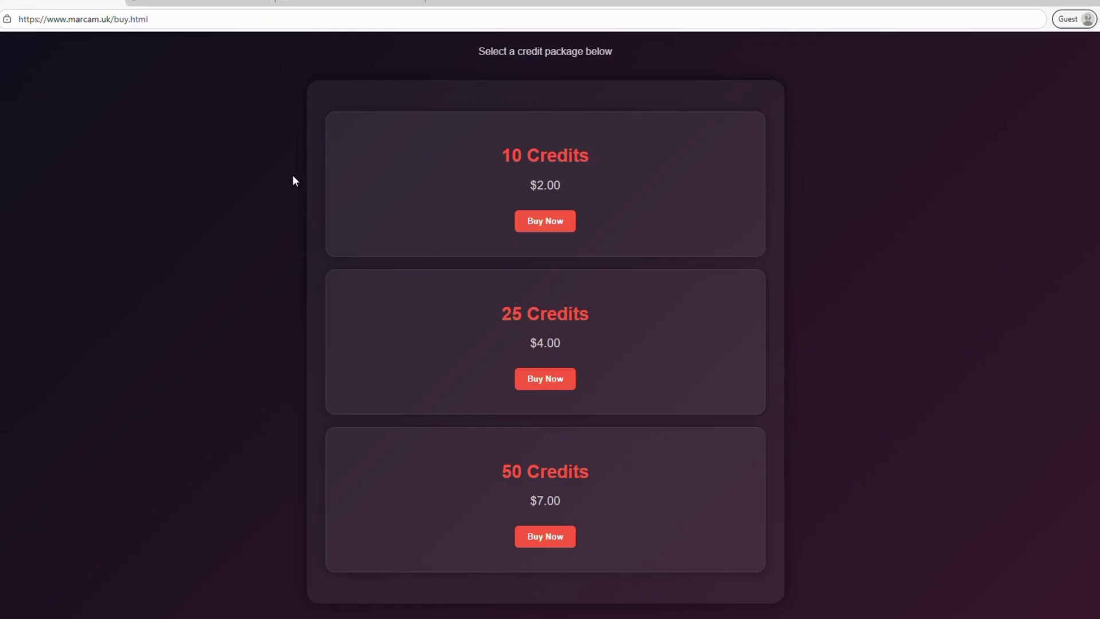
scroll(293, 177, up, 2)
Step: Scroll through the 10 ($2.00), 25 ($4.00) and 50 ($7.00) credit packages
scroll(292, 177, down, 2)
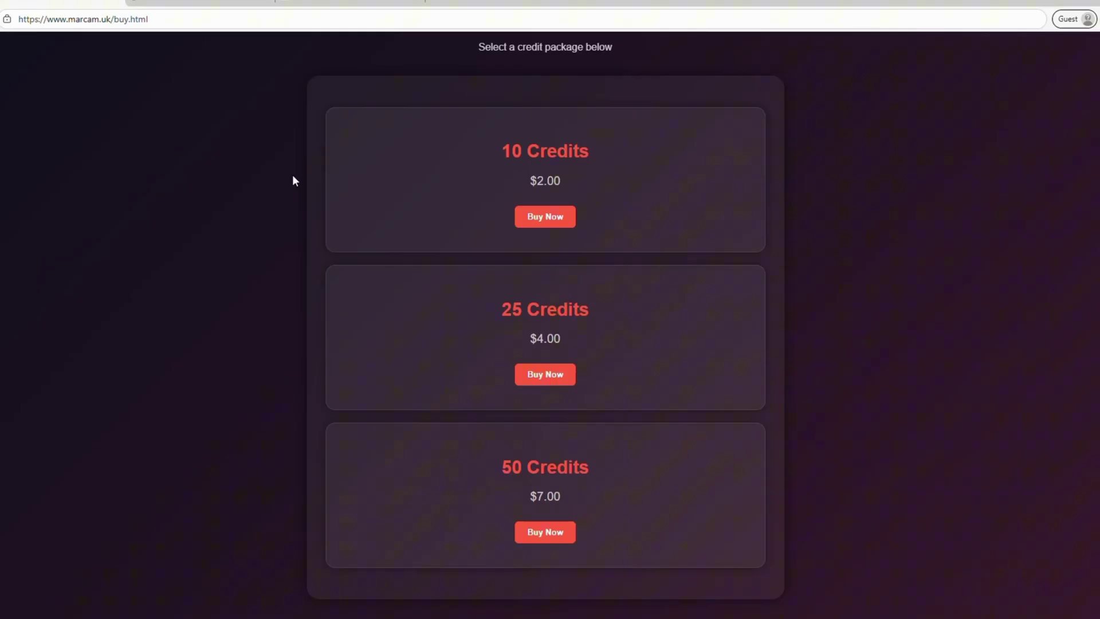
scroll(293, 176, down, 1)
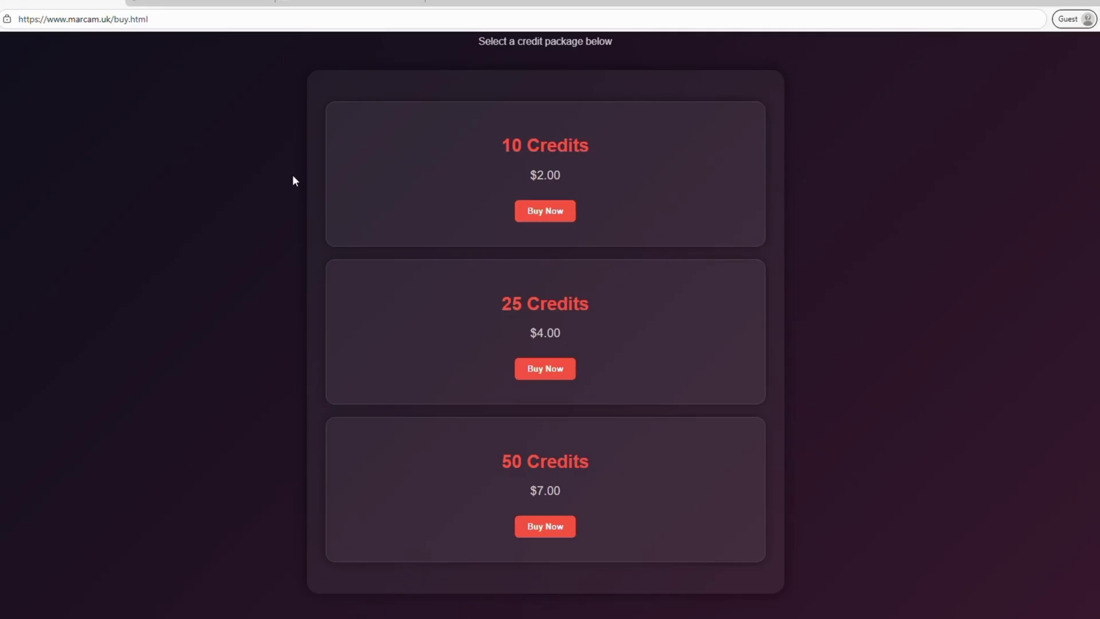
scroll(273, 332, down, 1)
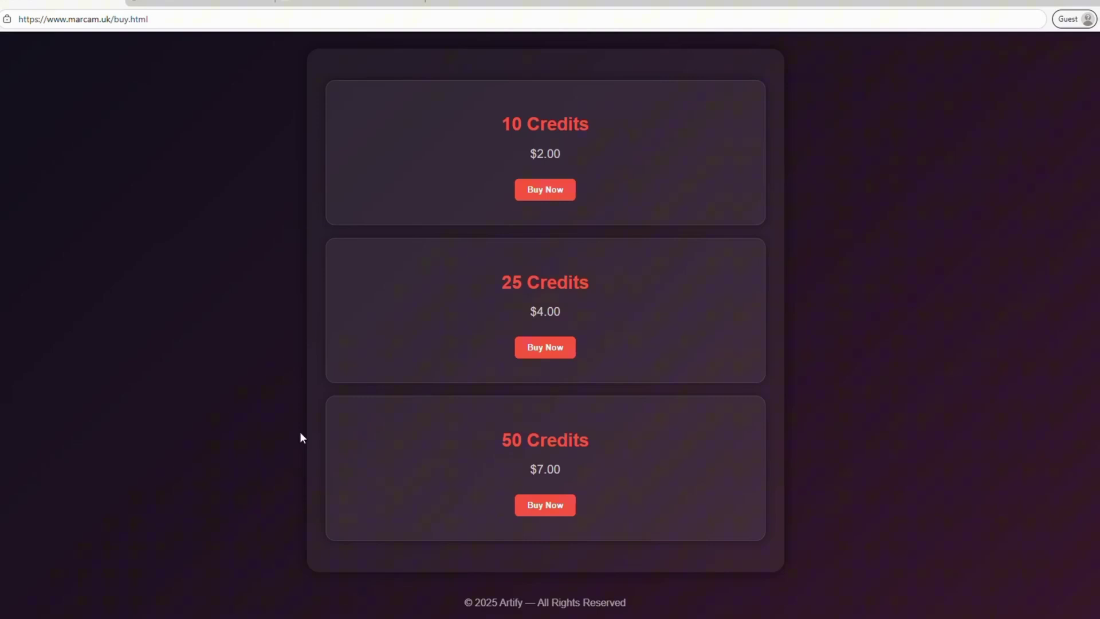
scroll(300, 424, up, 1)
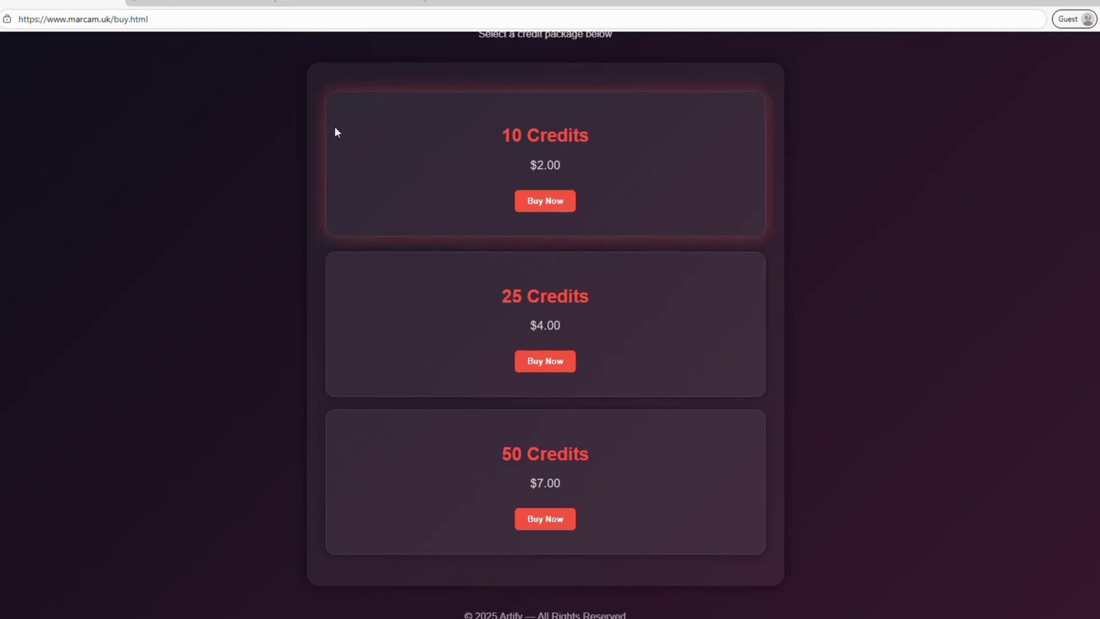
scroll(308, 292, down, 1)
scroll(309, 297, up, 1)
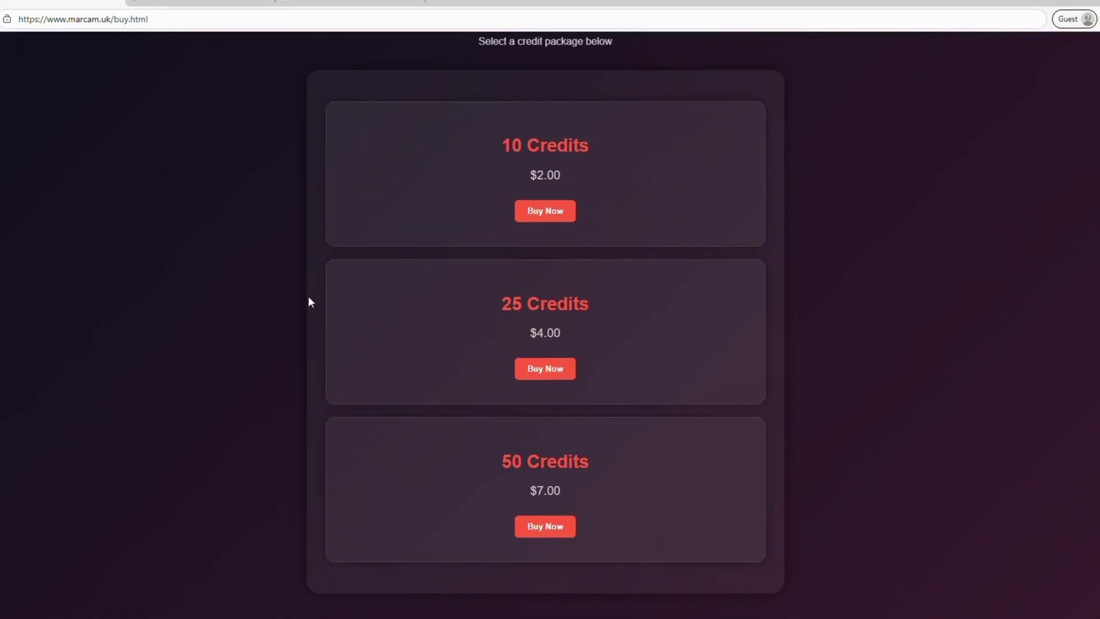
scroll(310, 302, up, 1)
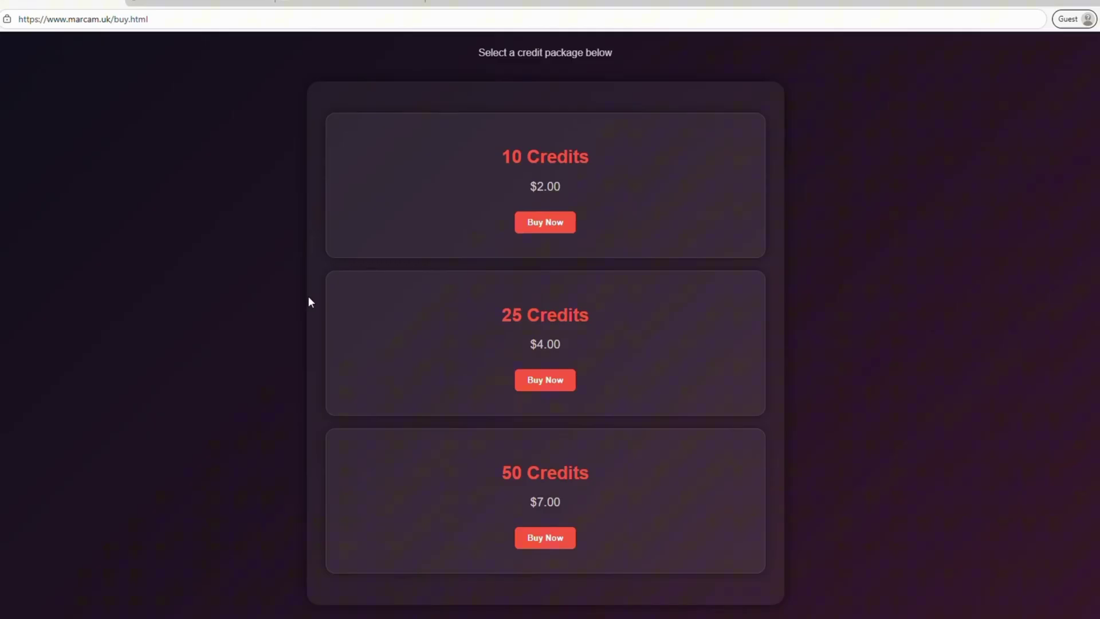
scroll(314, 309, down, 1)
scroll(313, 306, down, 1)
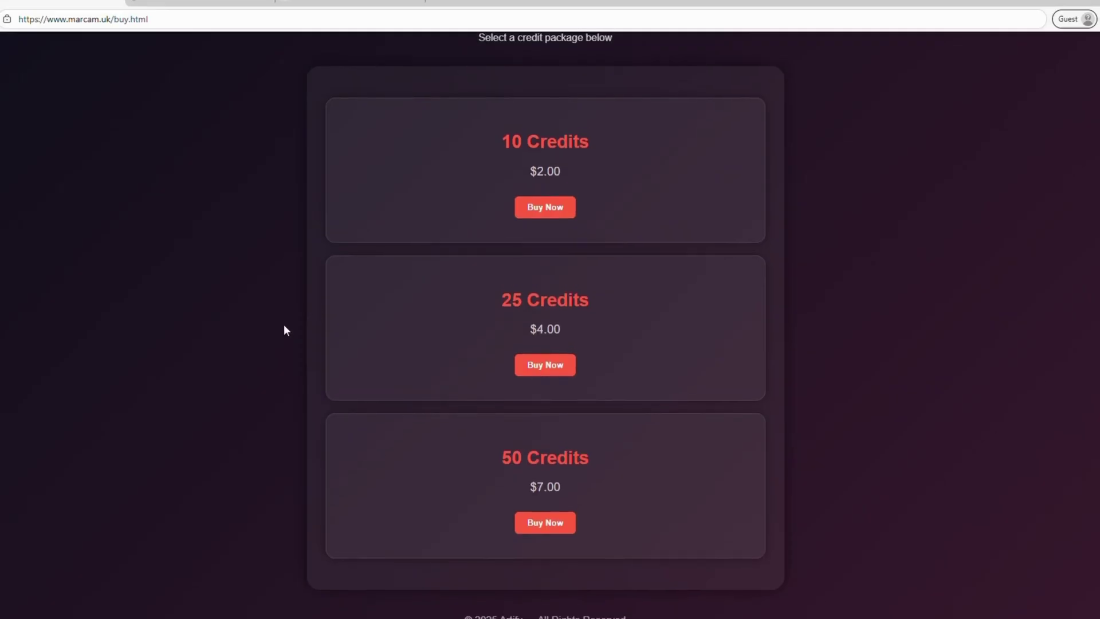
scroll(255, 316, up, 1)
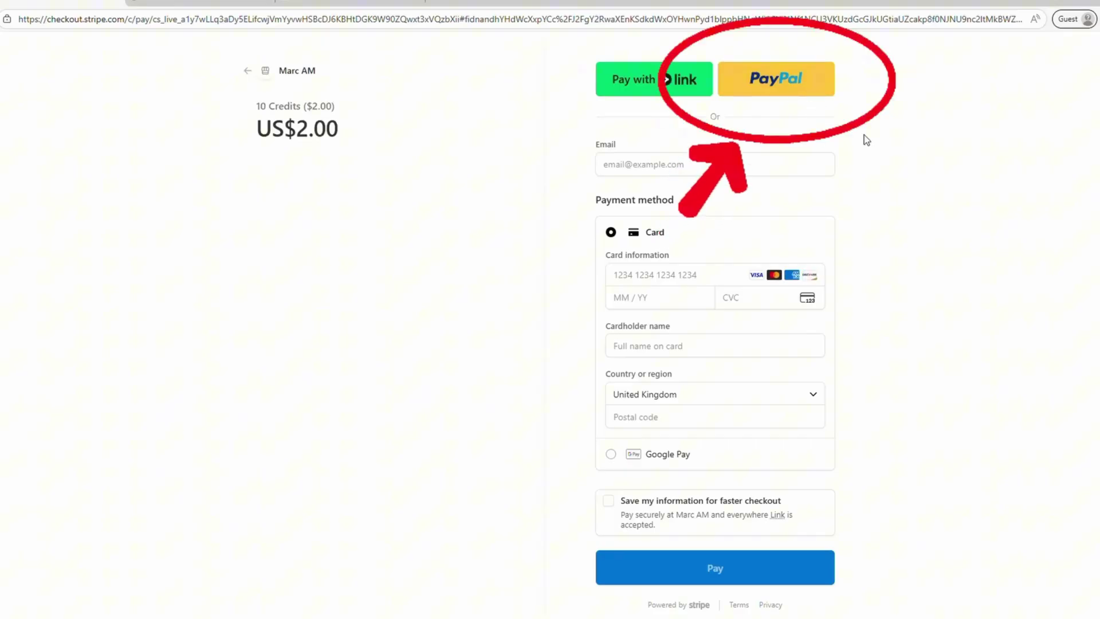
Step: Scroll over the Stripe checkout form for 10 credits at US$2.00
scroll(567, 181, down, 1)
scroll(567, 181, up, 1)
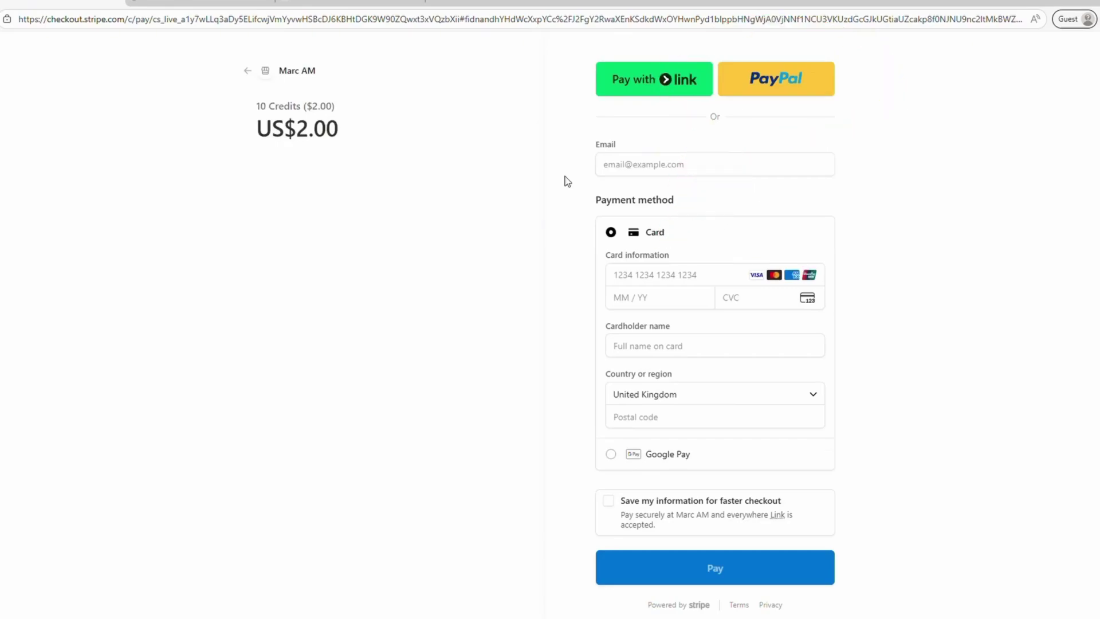
scroll(562, 216, down, 1)
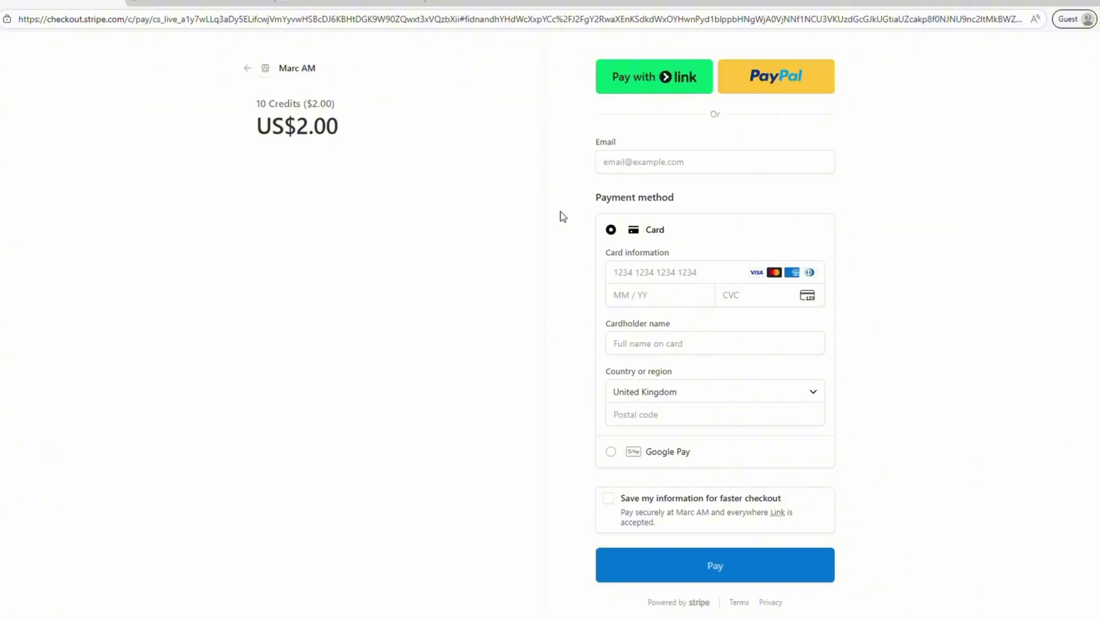
scroll(561, 212, up, 1)
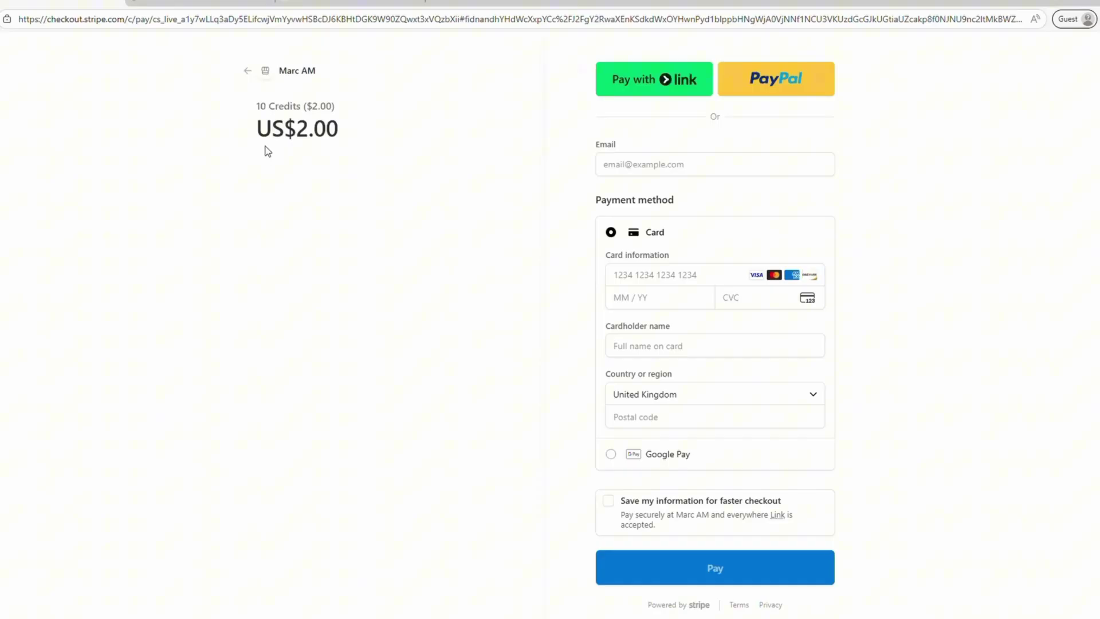
Step: Go back from Stripe checkout to the converter and check the 22-credit balance
click(247, 80)
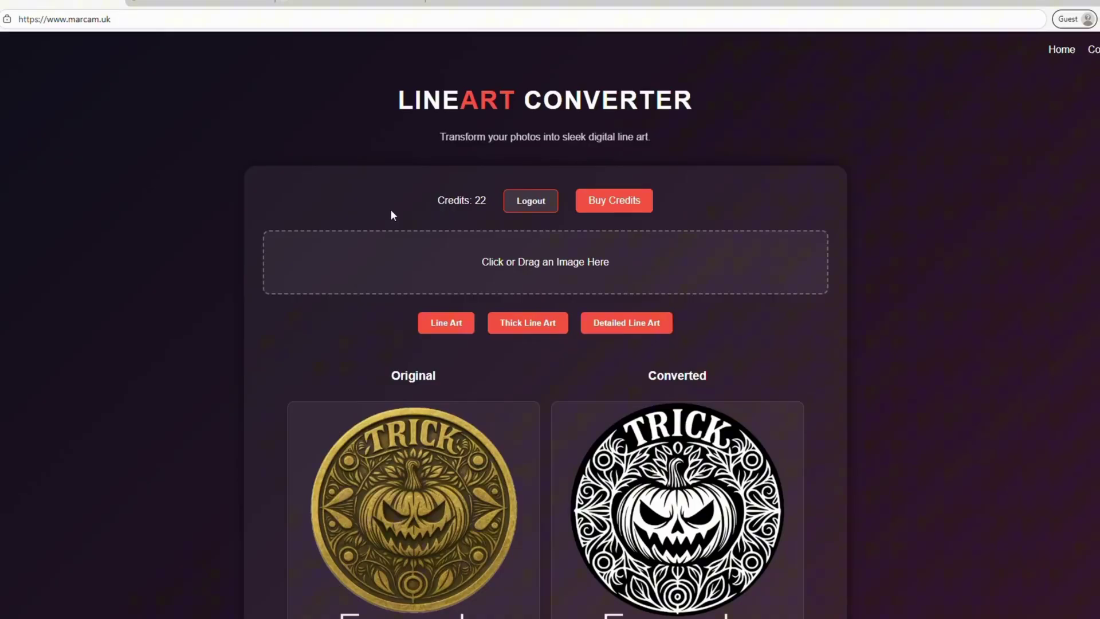
drag(485, 200, 476, 203)
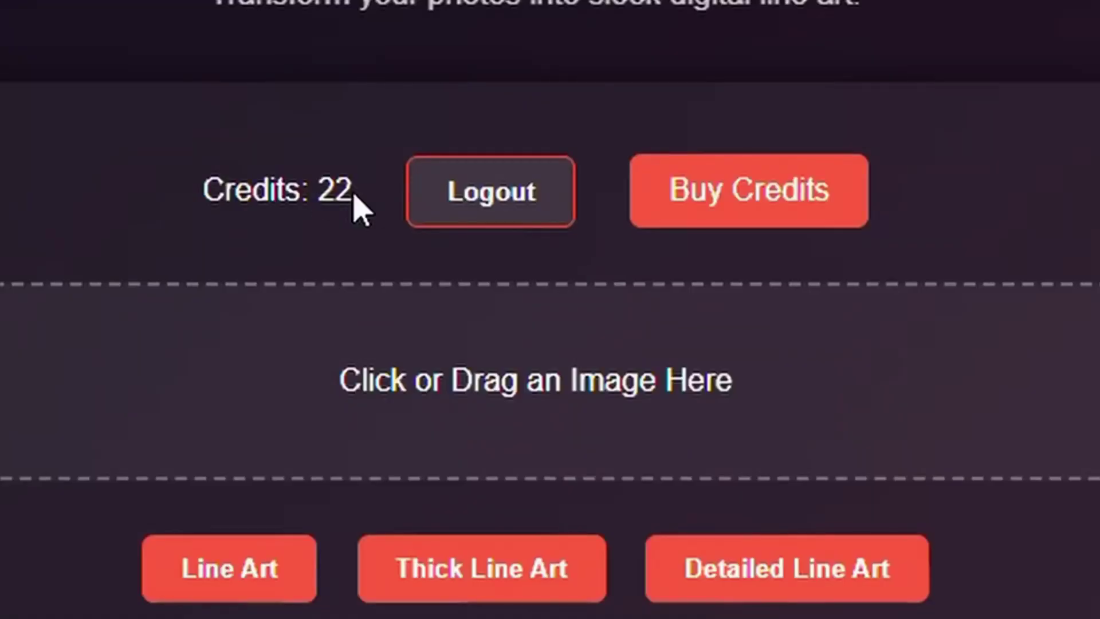
click(35, 179)
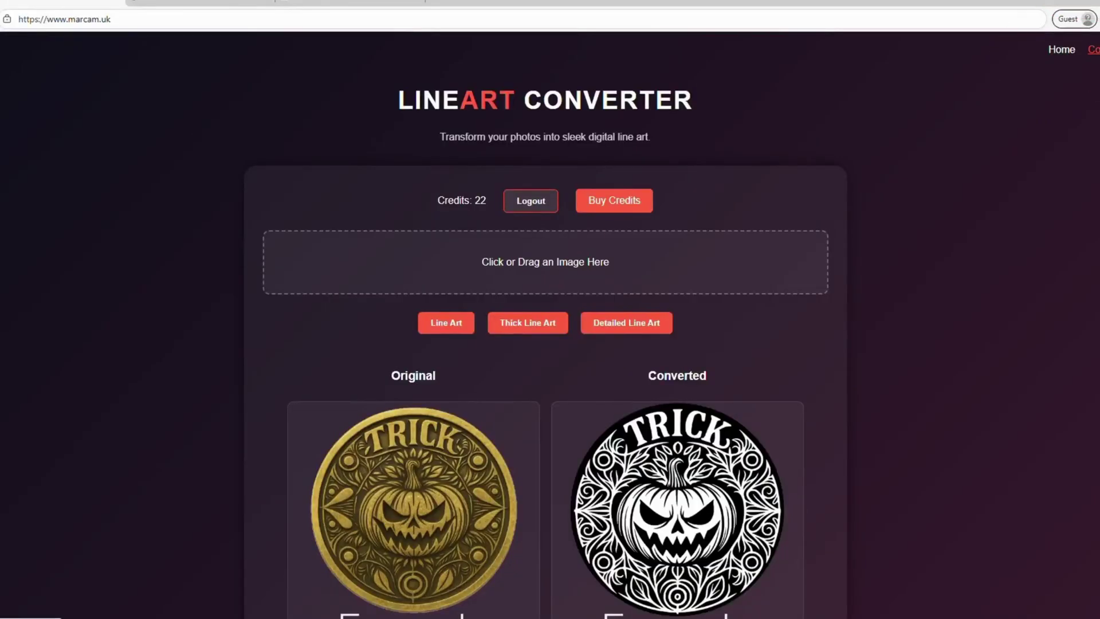
click(184, 5)
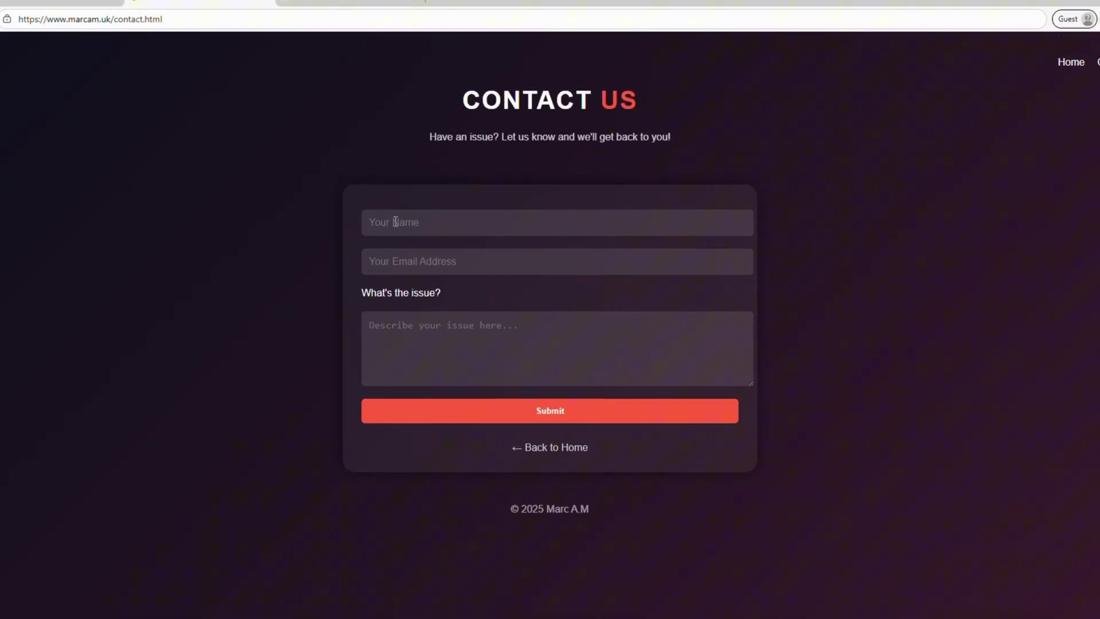
click(409, 231)
click(465, 261)
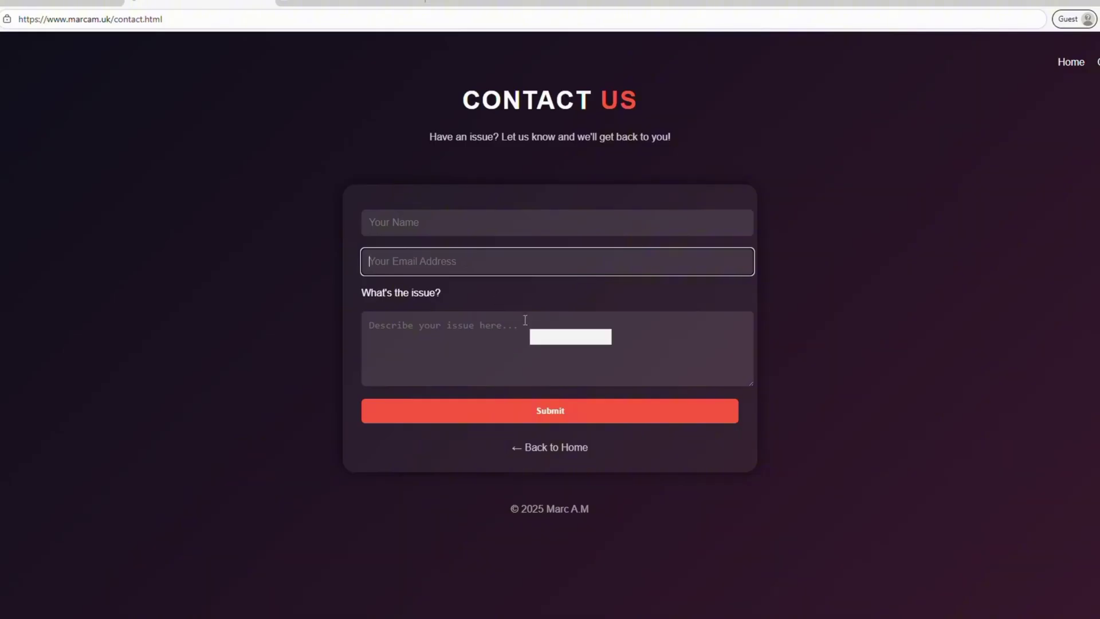
click(547, 325)
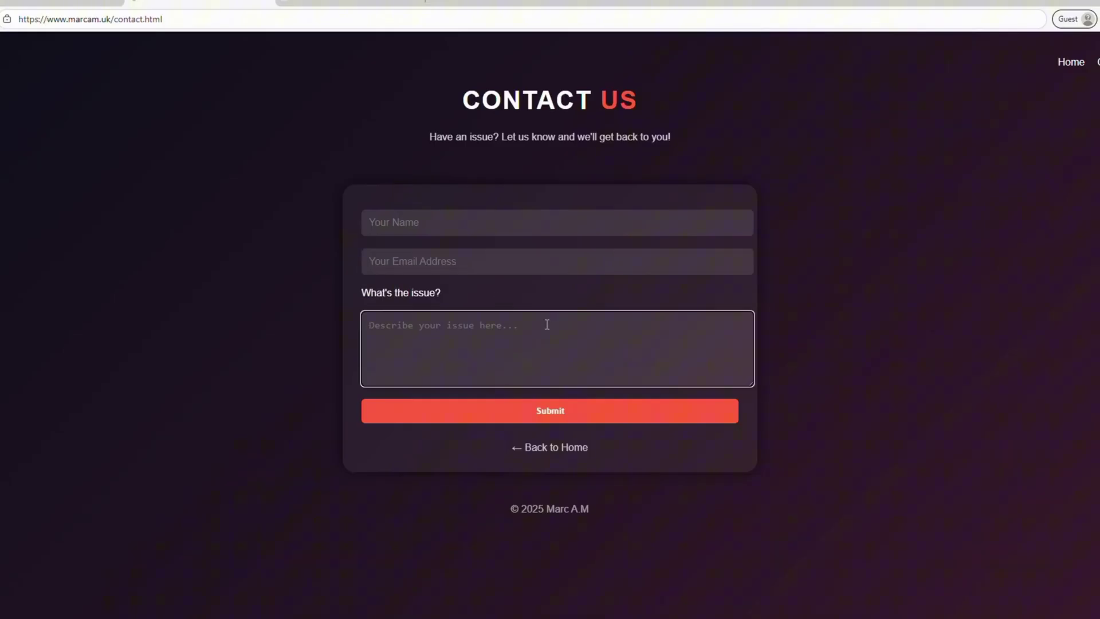
click(210, 185)
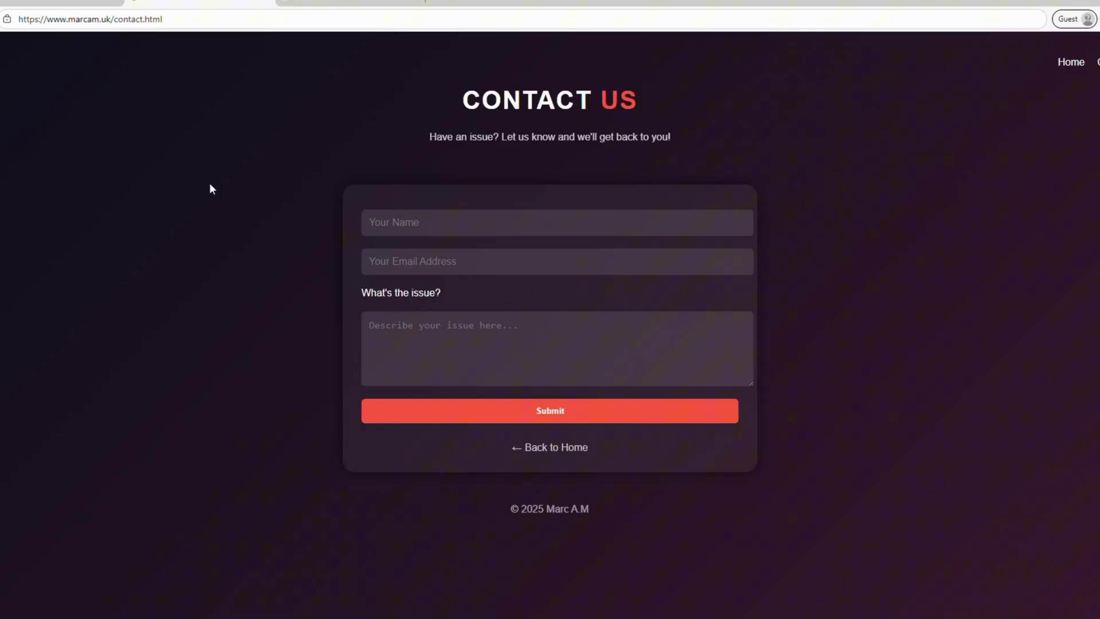
key(alt+Left)
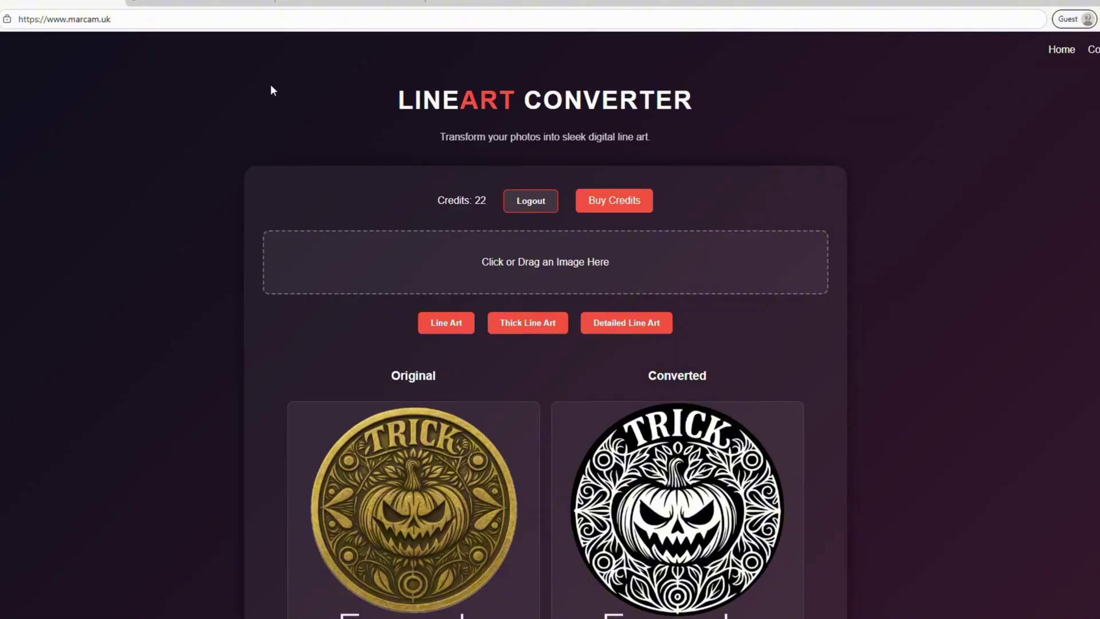
Step: Drag the red Ford Escort photo from Bing Images onto the converter's upload area
click(381, 6)
scroll(457, 250, down, 1)
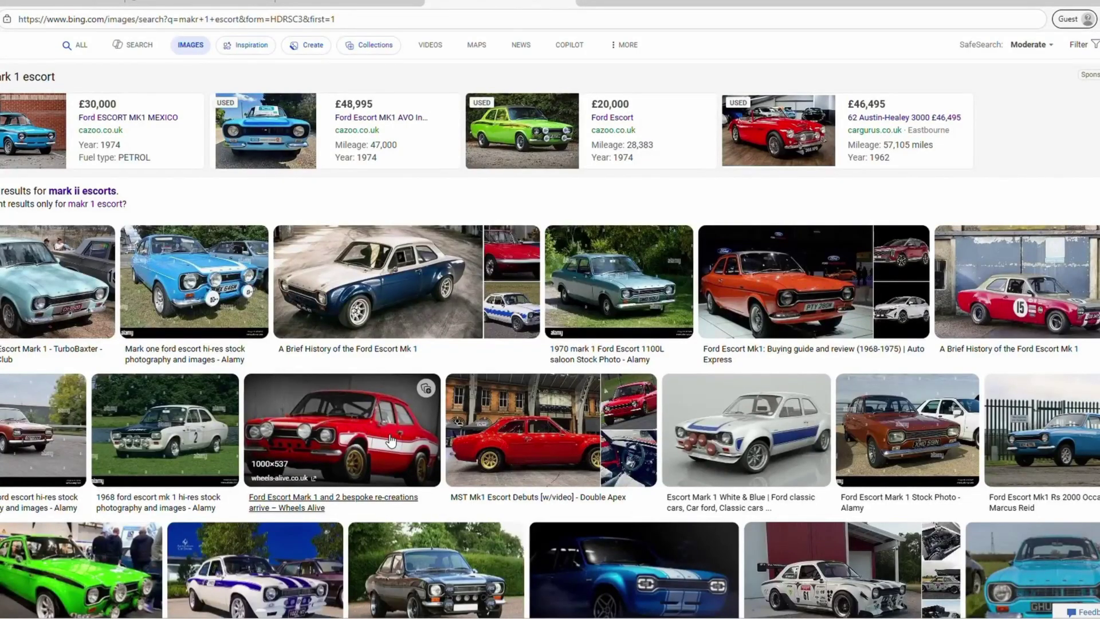
drag(390, 441, 562, 272)
scroll(257, 470, down, 2)
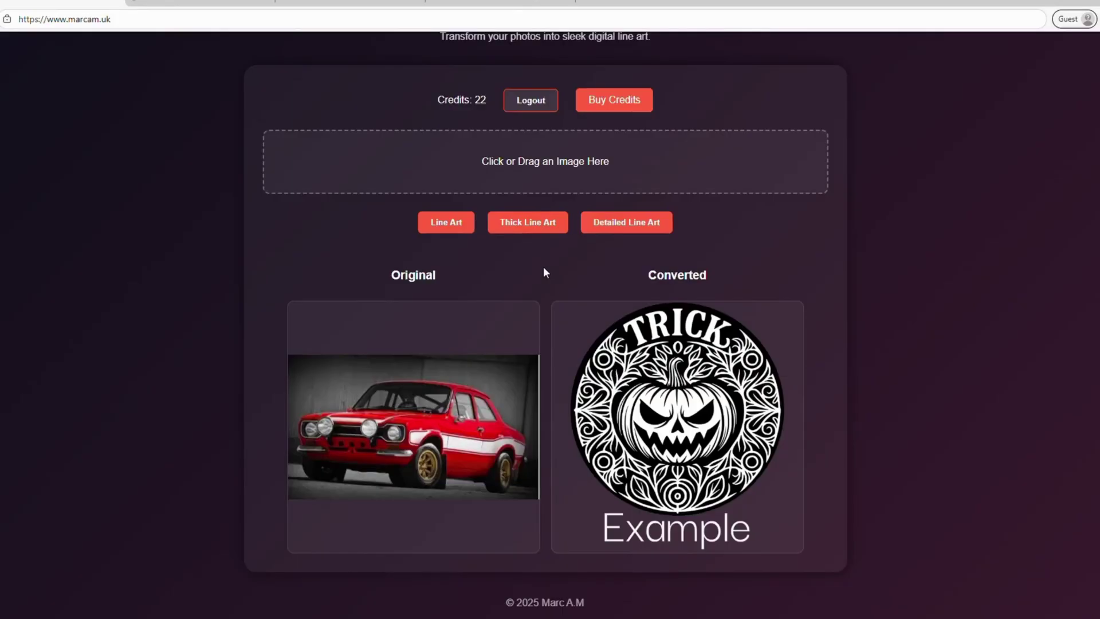
Step: Convert the red Escort photo to standard Line Art
click(452, 229)
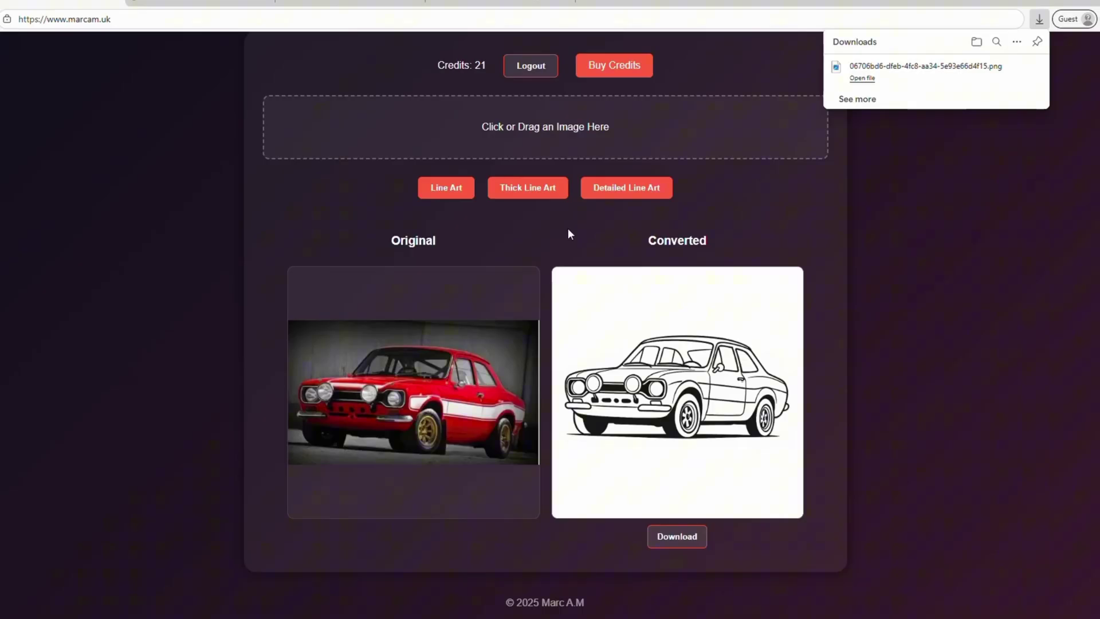
Step: Convert the Escort to Thick Line Art and download the PNG
click(527, 188)
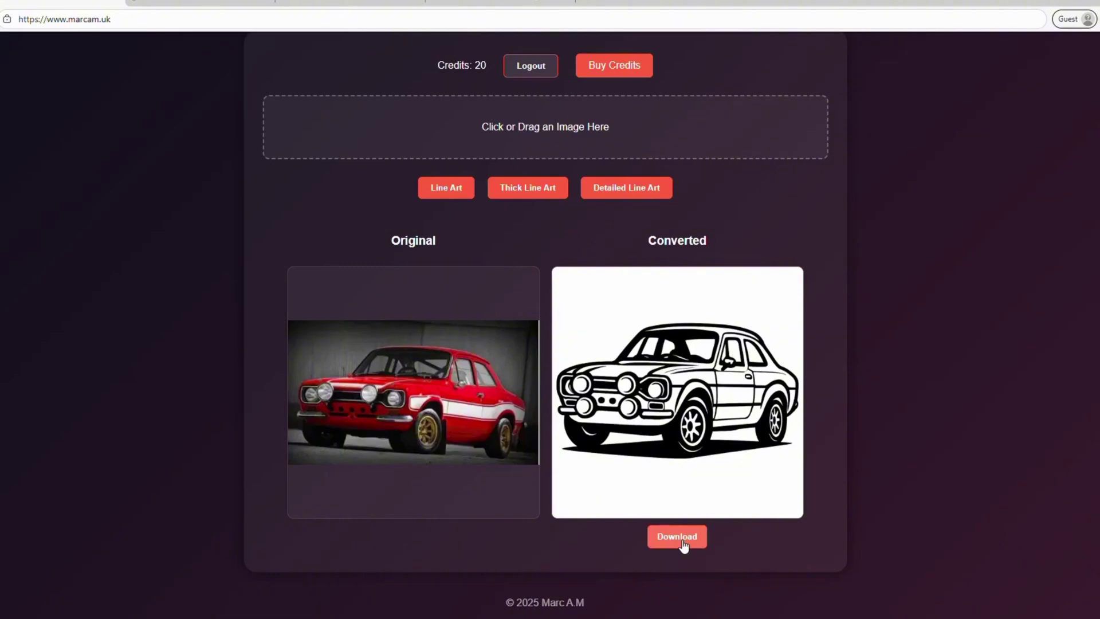
click(681, 539)
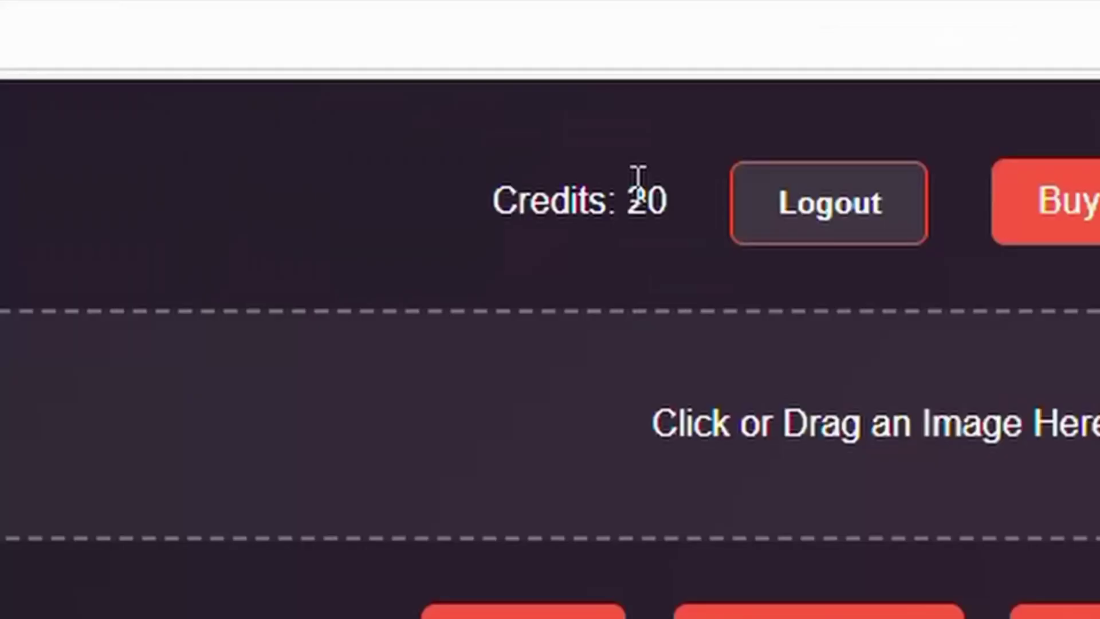
Step: Convert the Escort photo to Detailed Line Art, dropping credits from 20 to 19
double_click(638, 205)
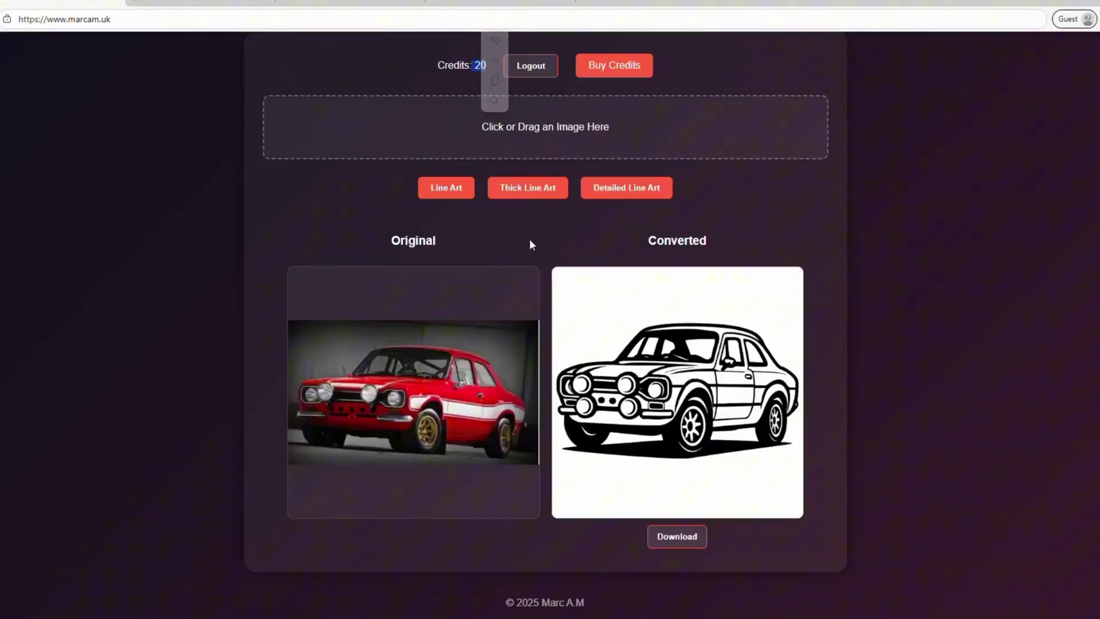
click(527, 222)
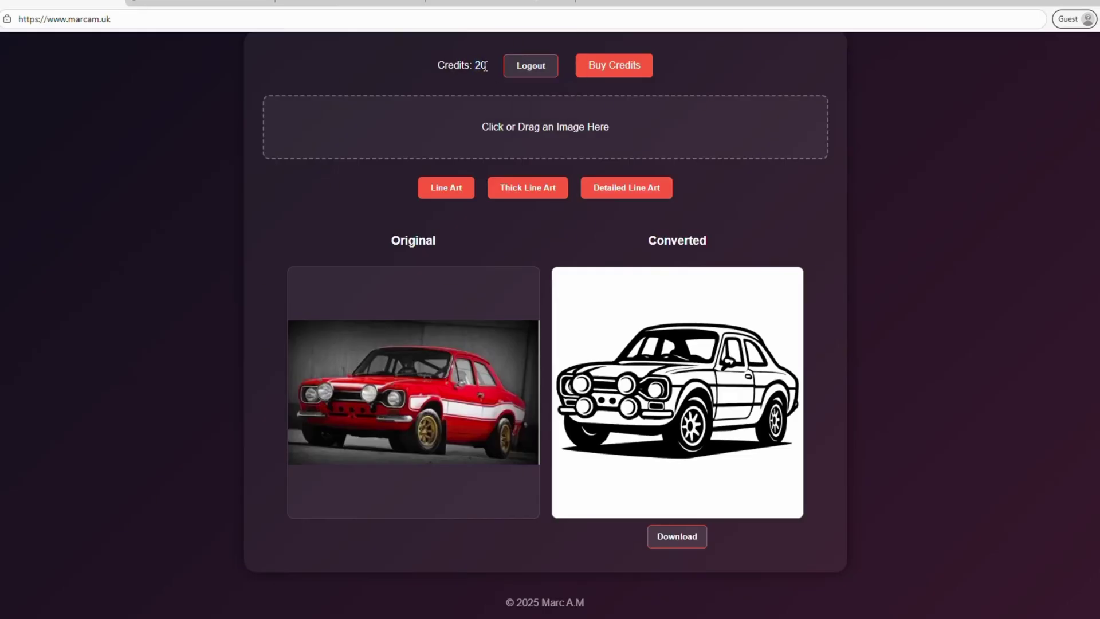
click(528, 189)
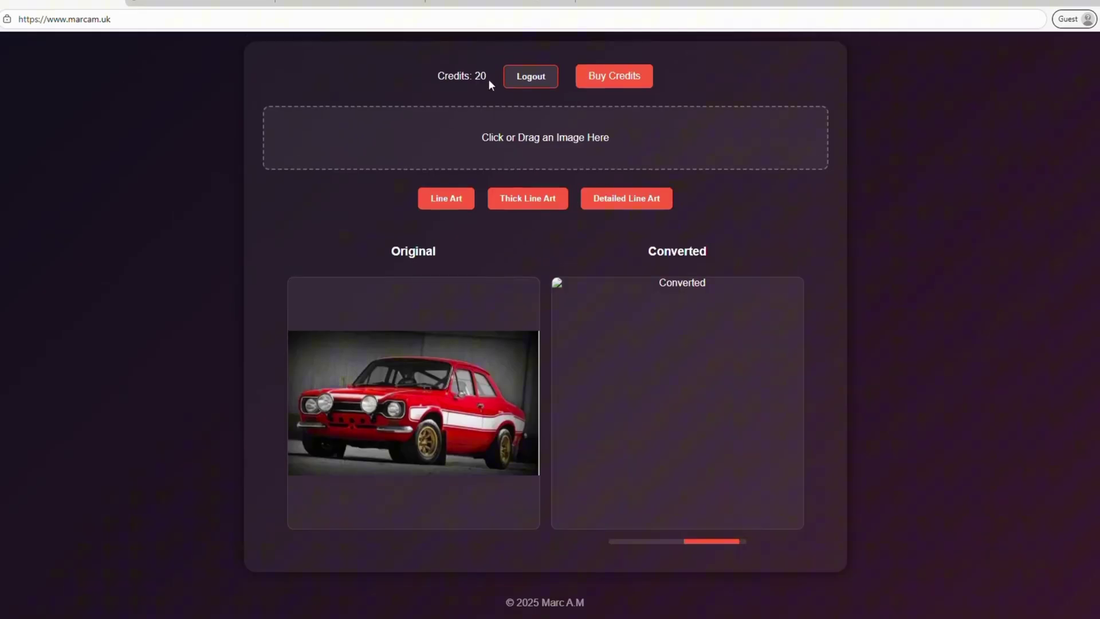
double_click(484, 77)
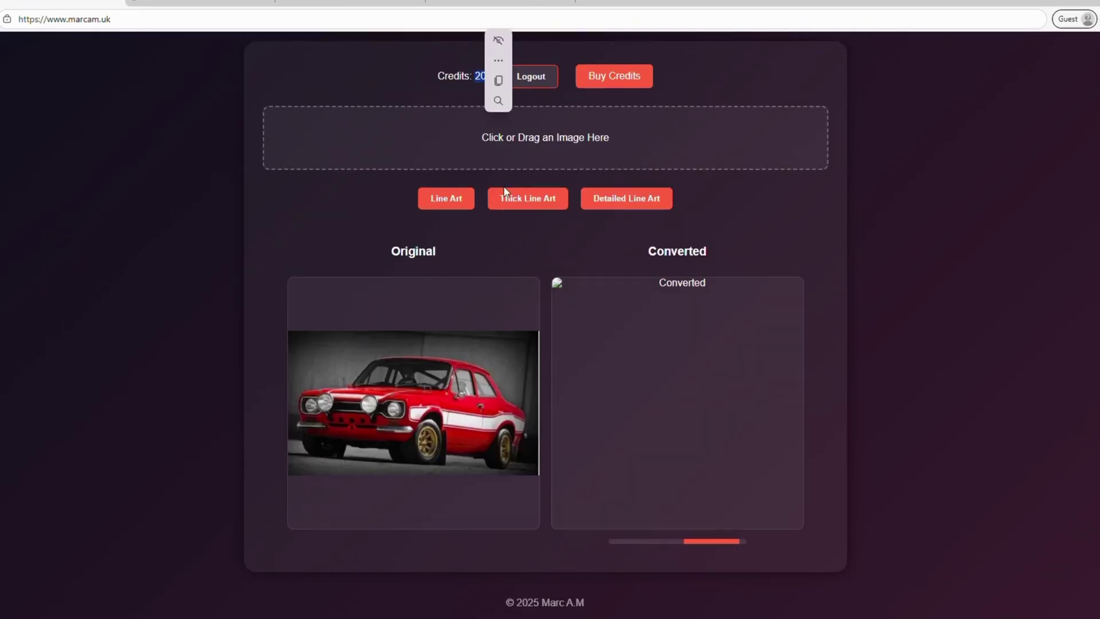
click(541, 258)
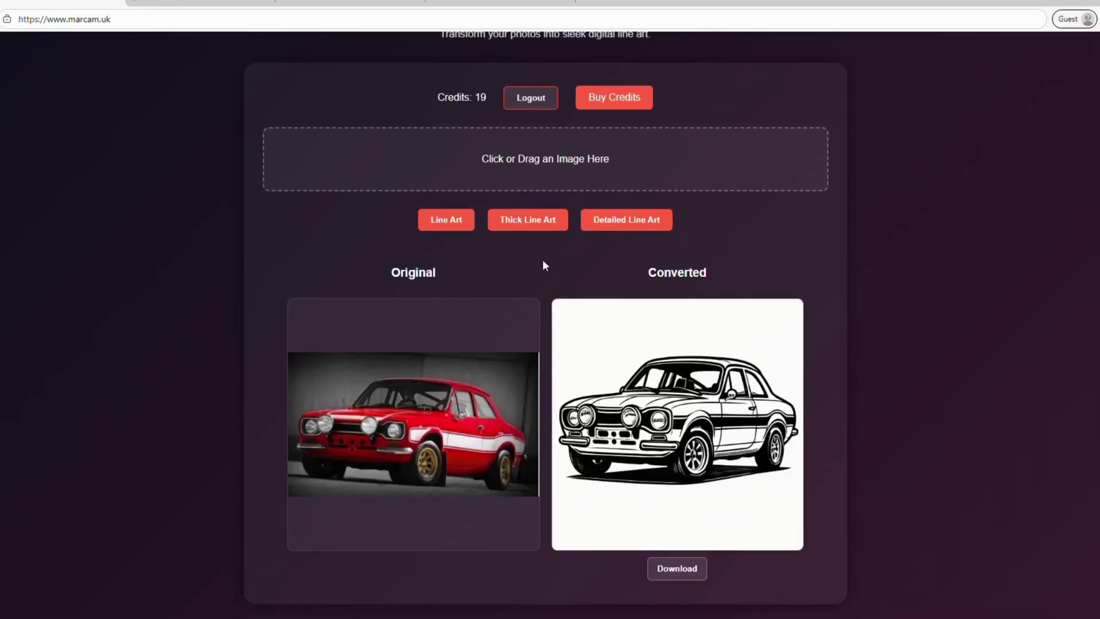
scroll(543, 261, down, 1)
scroll(543, 260, down, 1)
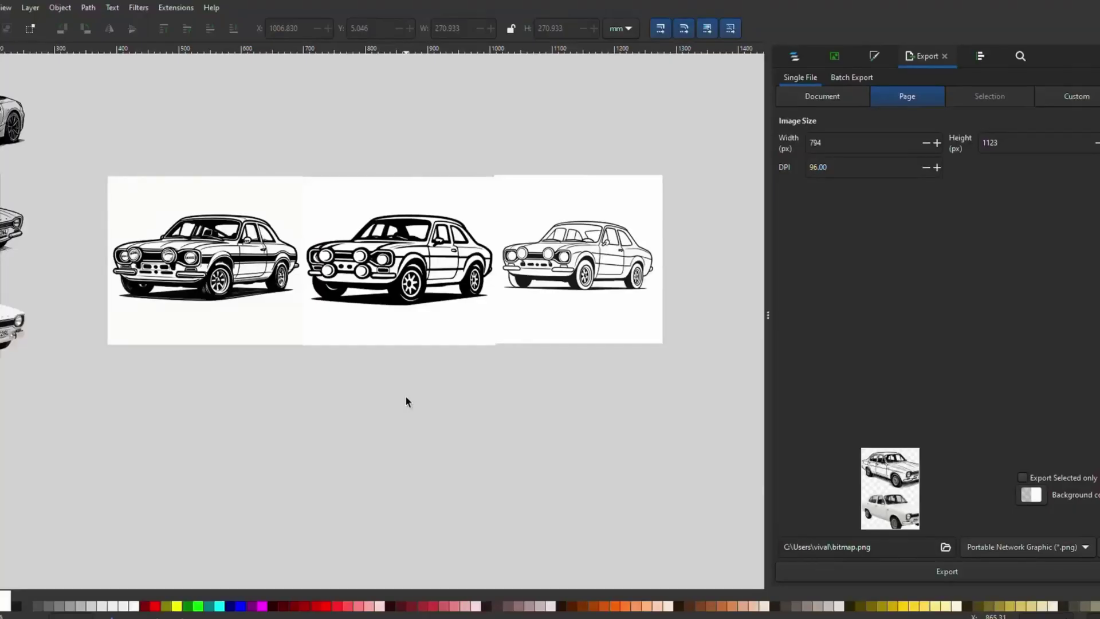
scroll(402, 401, up, 2)
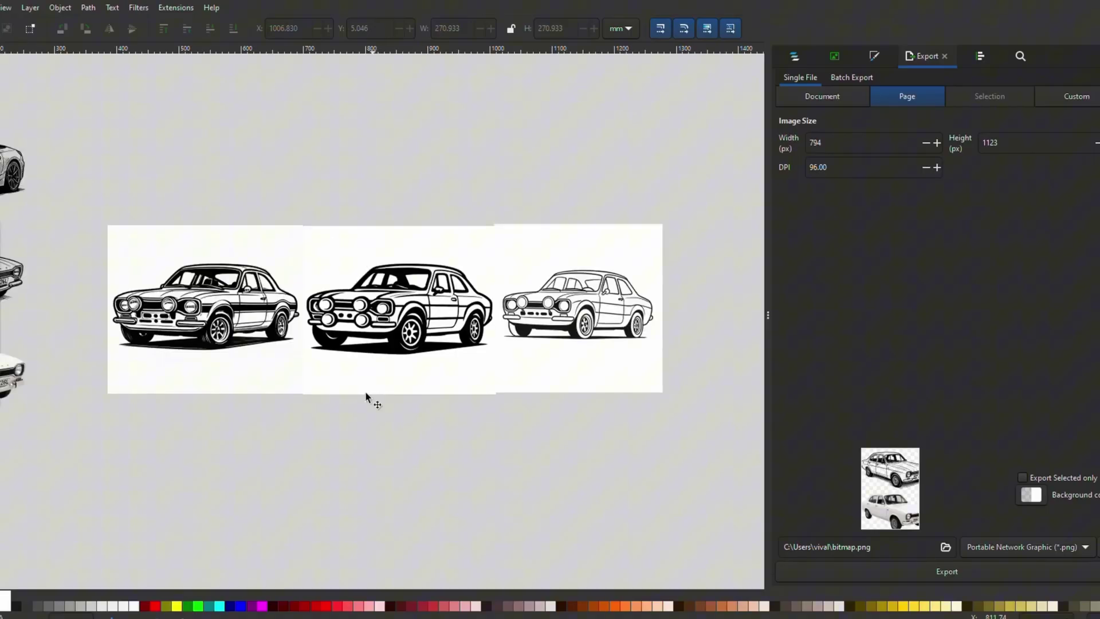
click(227, 324)
click(445, 311)
click(299, 484)
click(554, 299)
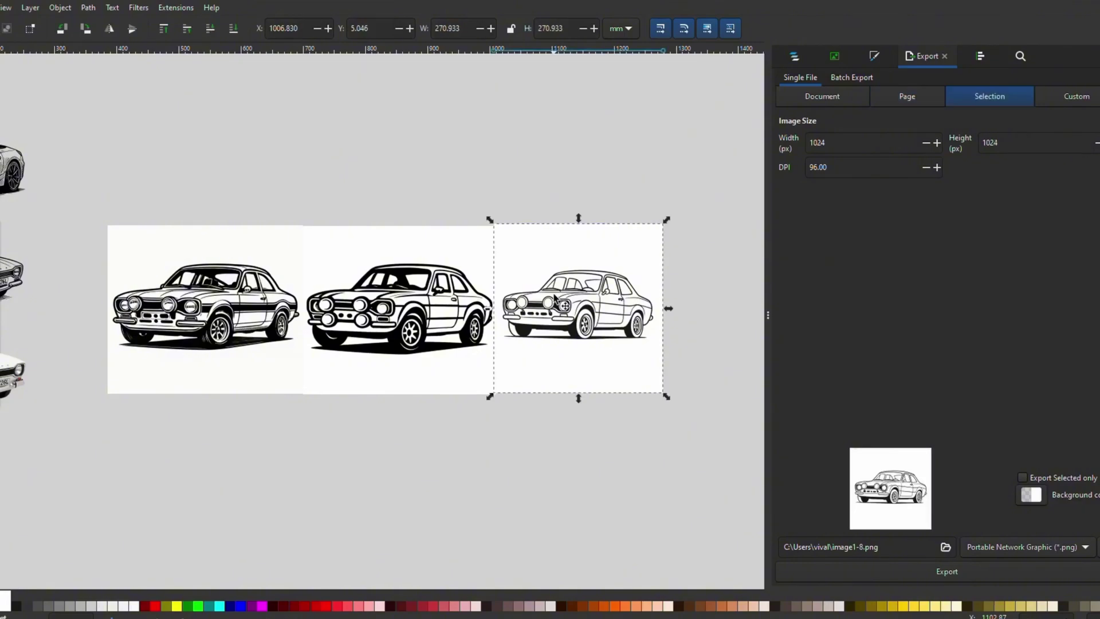
click(208, 293)
scroll(208, 293, down, 1)
key(Escape)
click(421, 384)
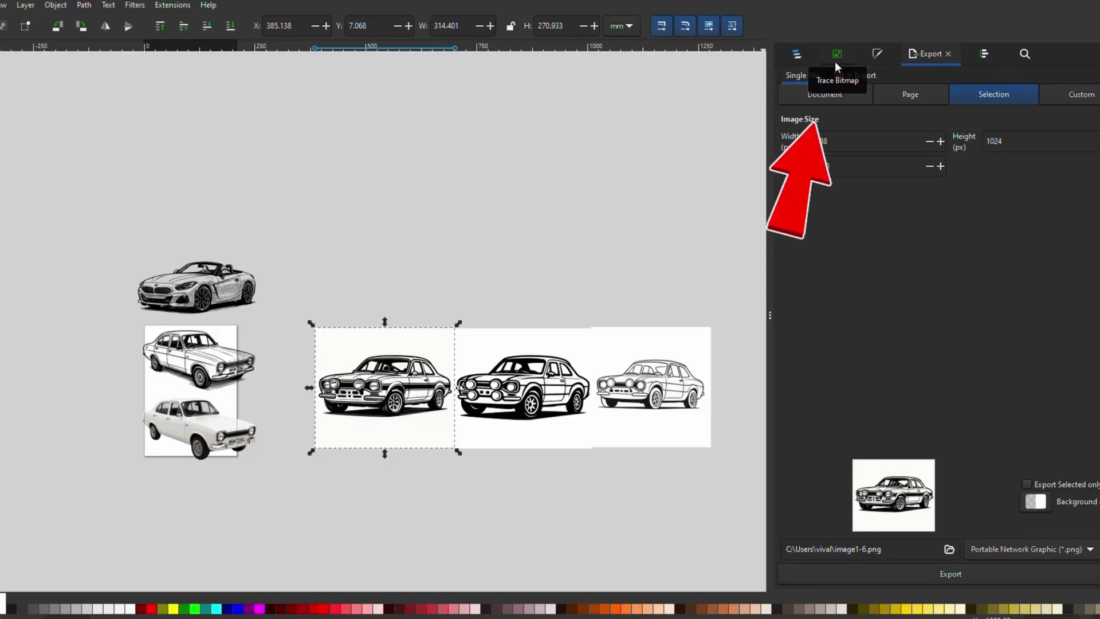
Step: Open Trace Bitmap and preview traces of the first and third car drawings
click(835, 57)
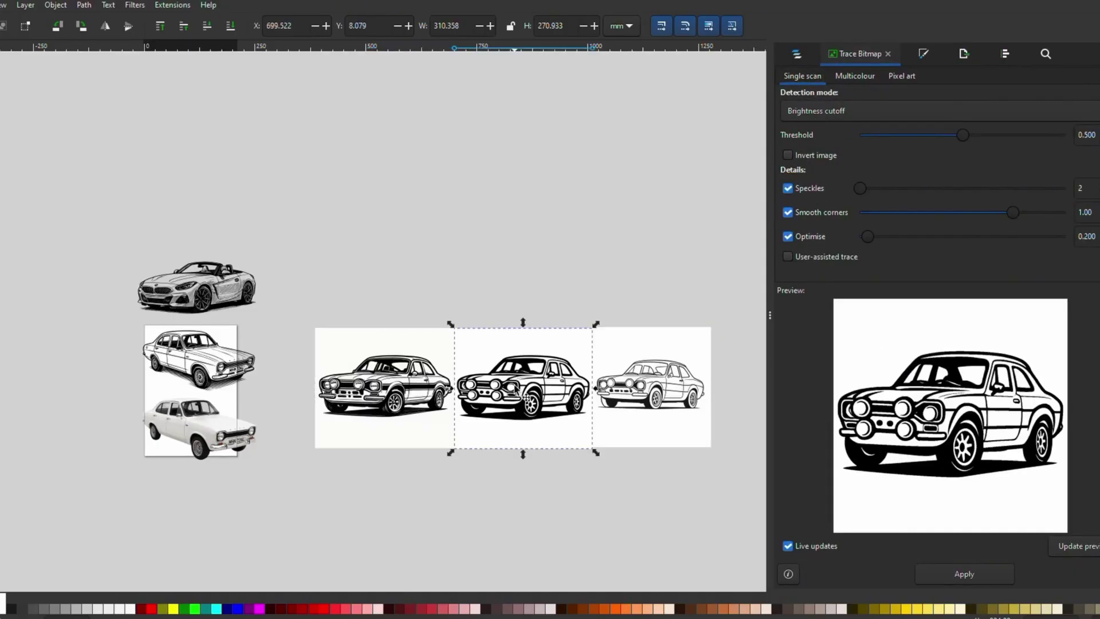
click(685, 384)
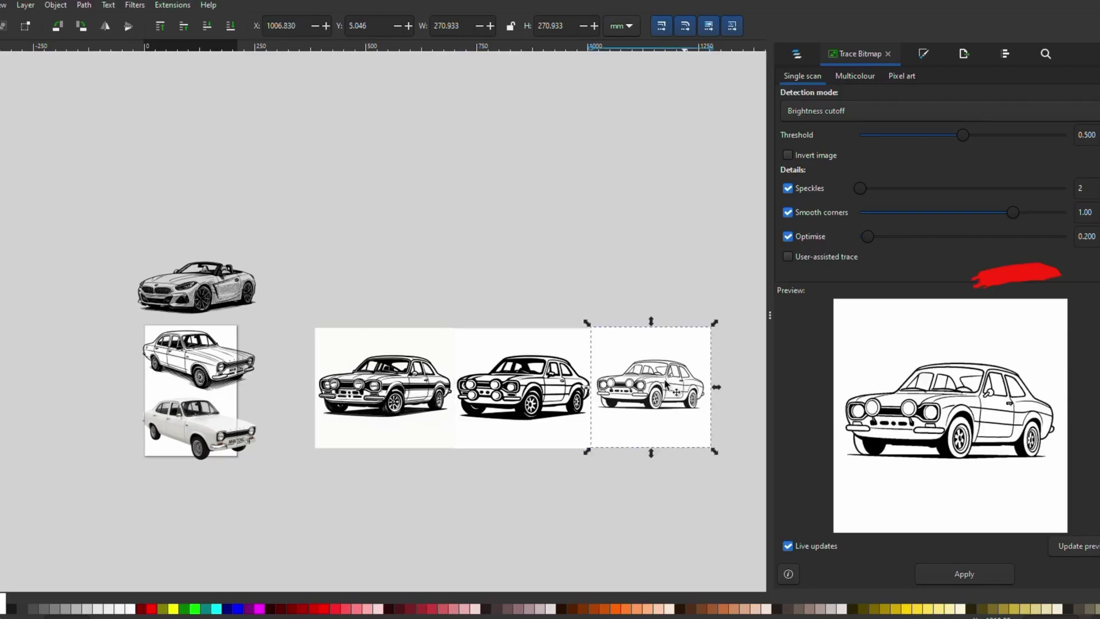
click(360, 383)
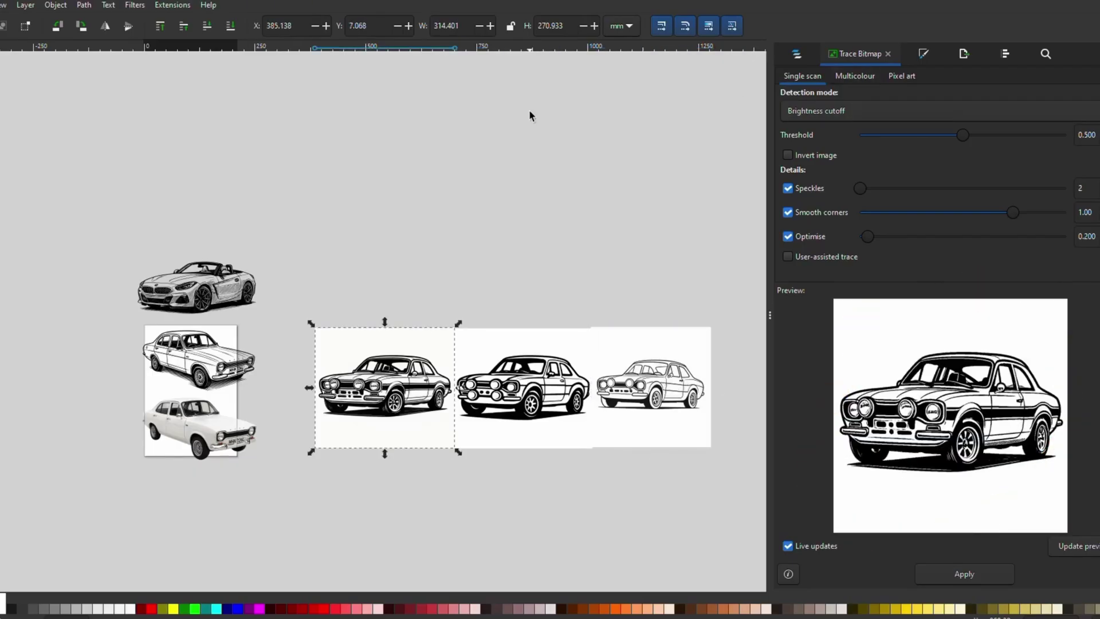
click(83, 6)
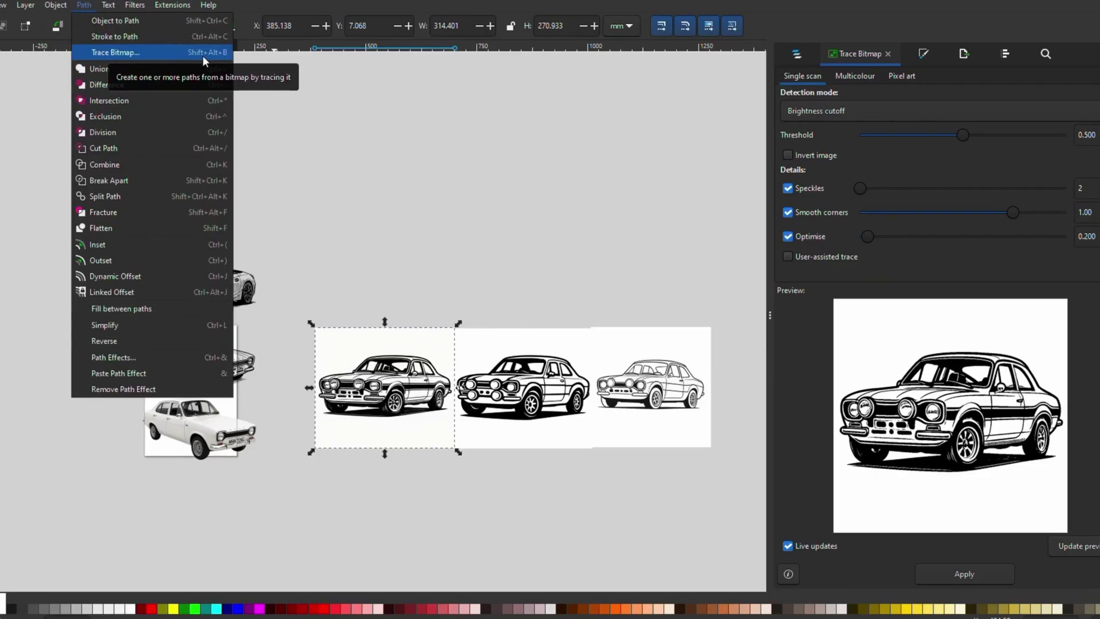
click(769, 166)
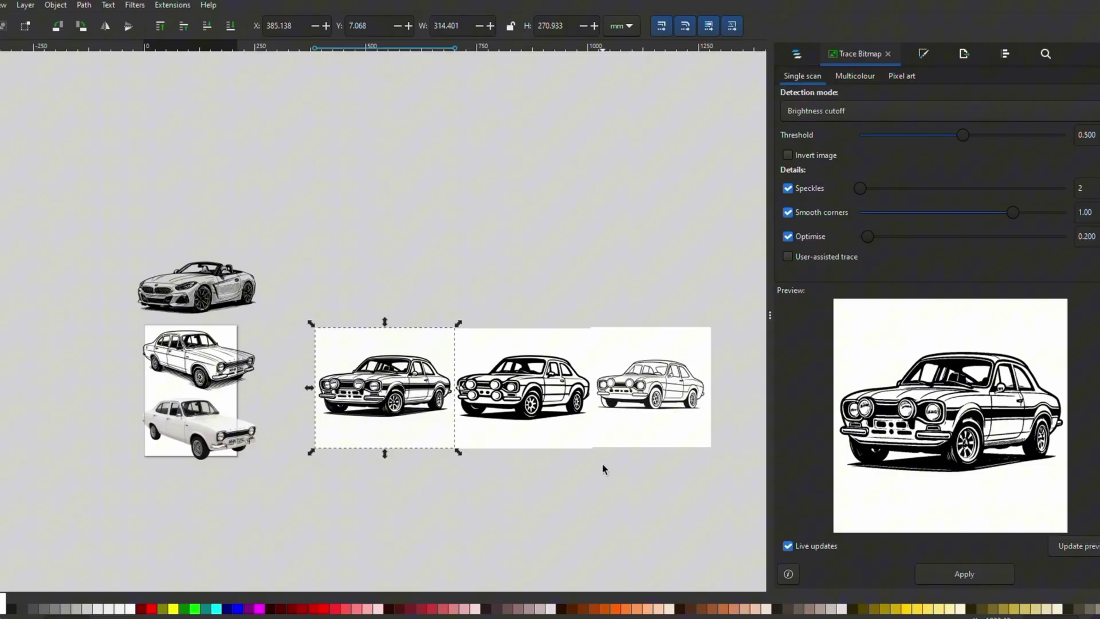
scroll(601, 468, down, 3)
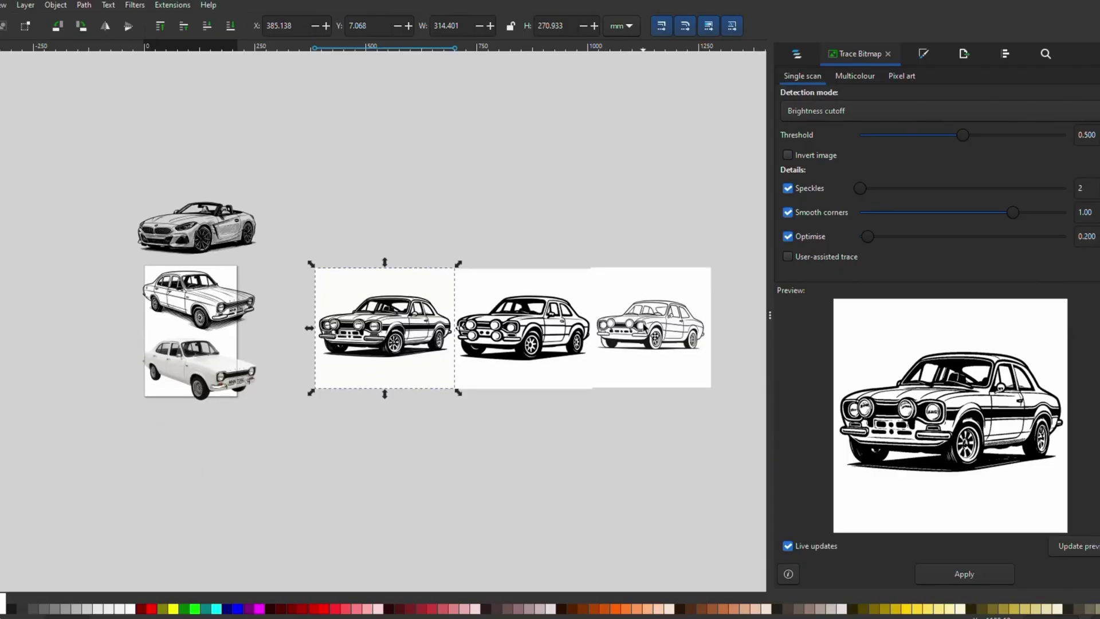
click(646, 333)
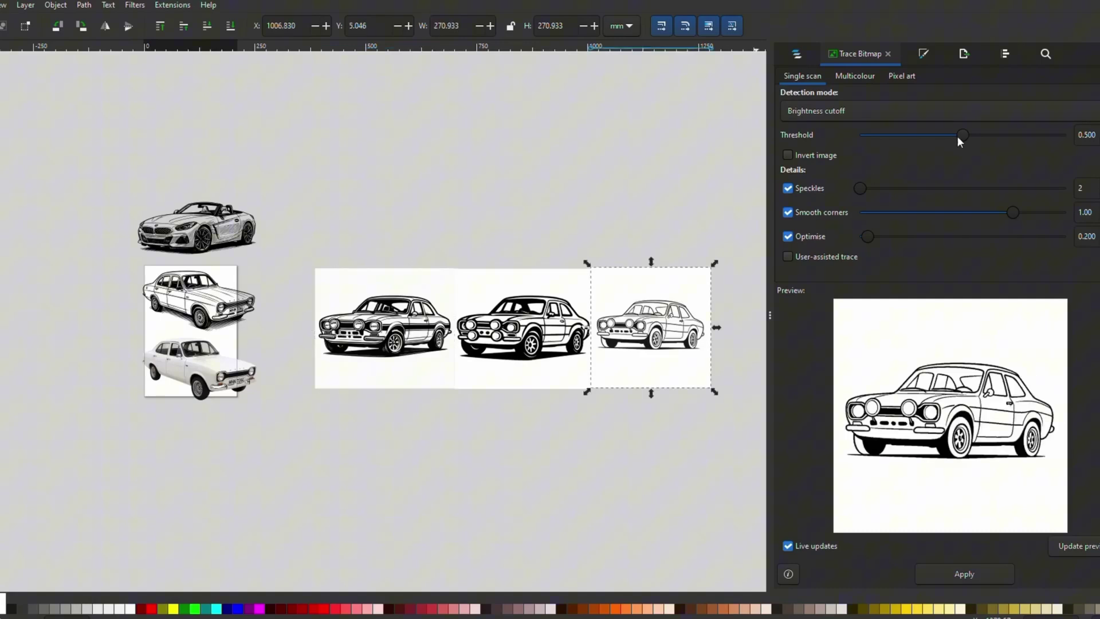
mouse_move(960, 135)
mouse_down()
mouse_move(1003, 134)
mouse_move(864, 136)
mouse_move(979, 135)
mouse_up()
Step: Trace the first car into vector paths at threshold 0.553
click(409, 335)
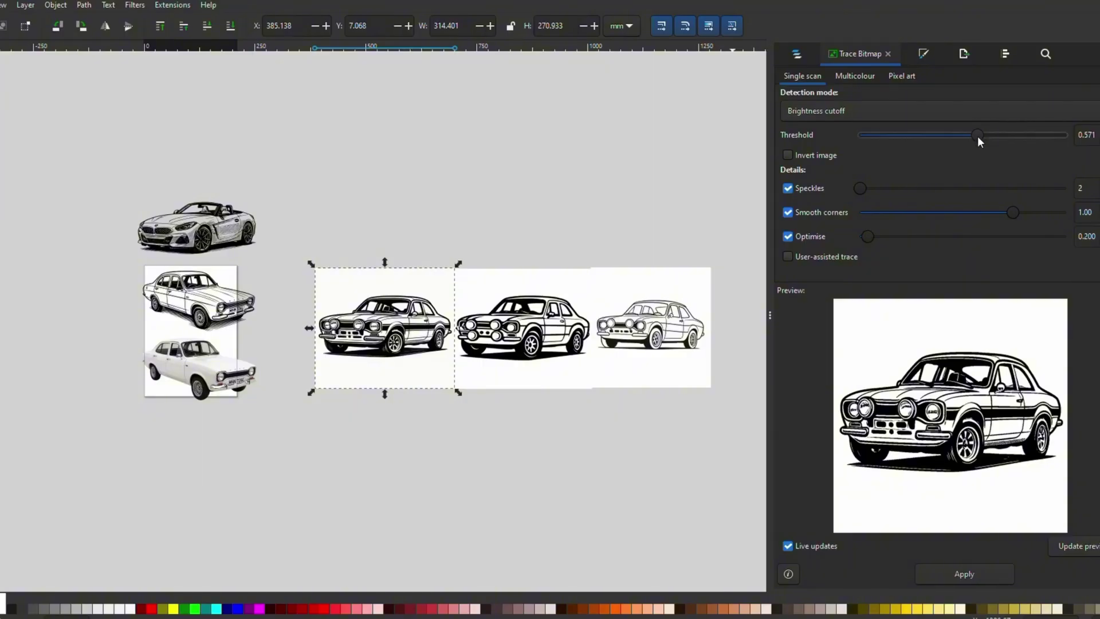
drag(978, 138, 974, 136)
click(426, 331)
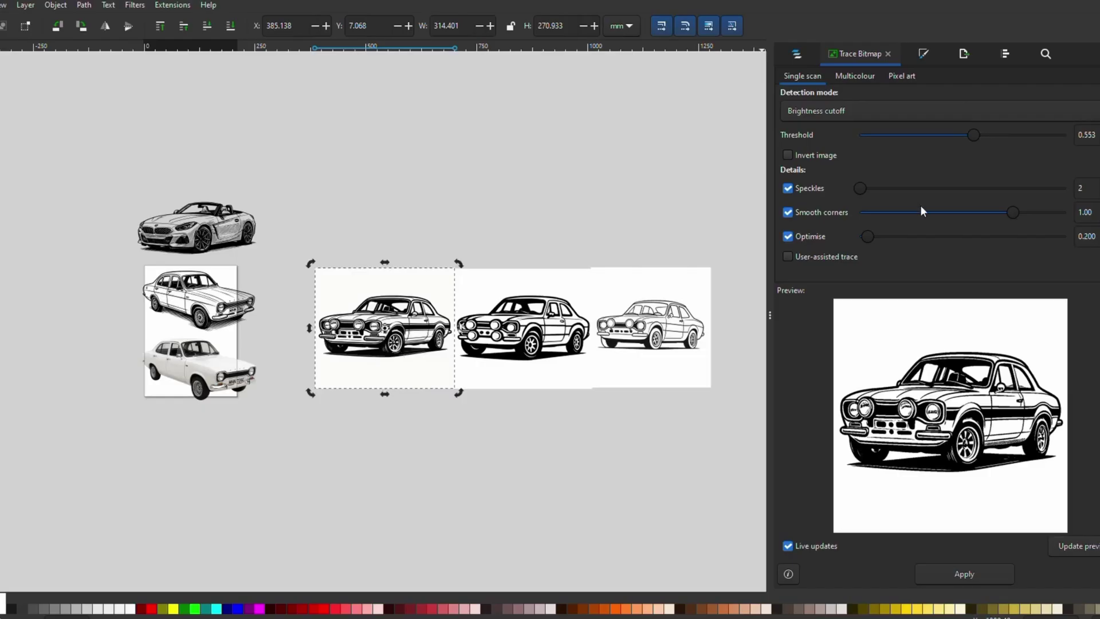
click(965, 574)
Step: Move the vector trace above the original and delete the first car bitmap
drag(398, 289, 401, 215)
click(395, 332)
key(Delete)
scroll(447, 275, up, 5)
scroll(458, 378, up, 3)
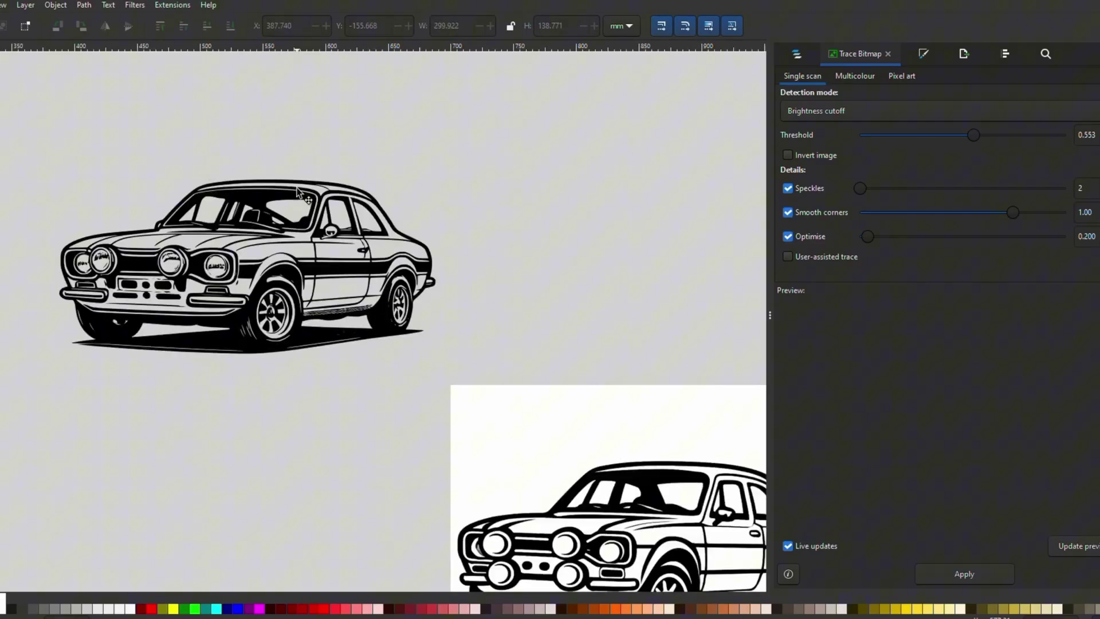
click(303, 198)
key(alt+f)
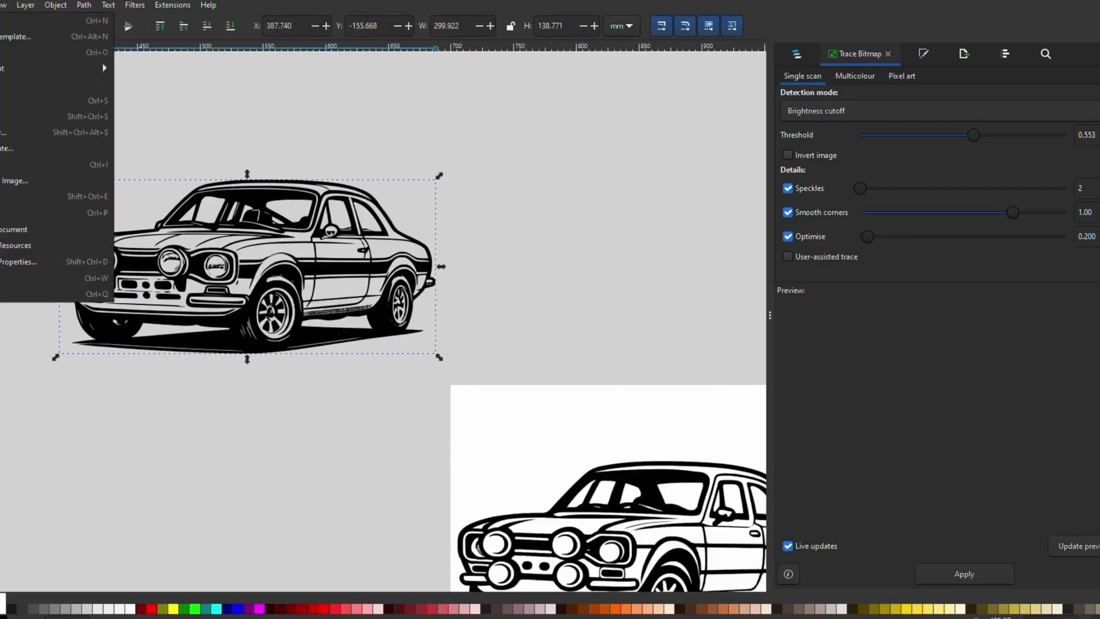
click(444, 150)
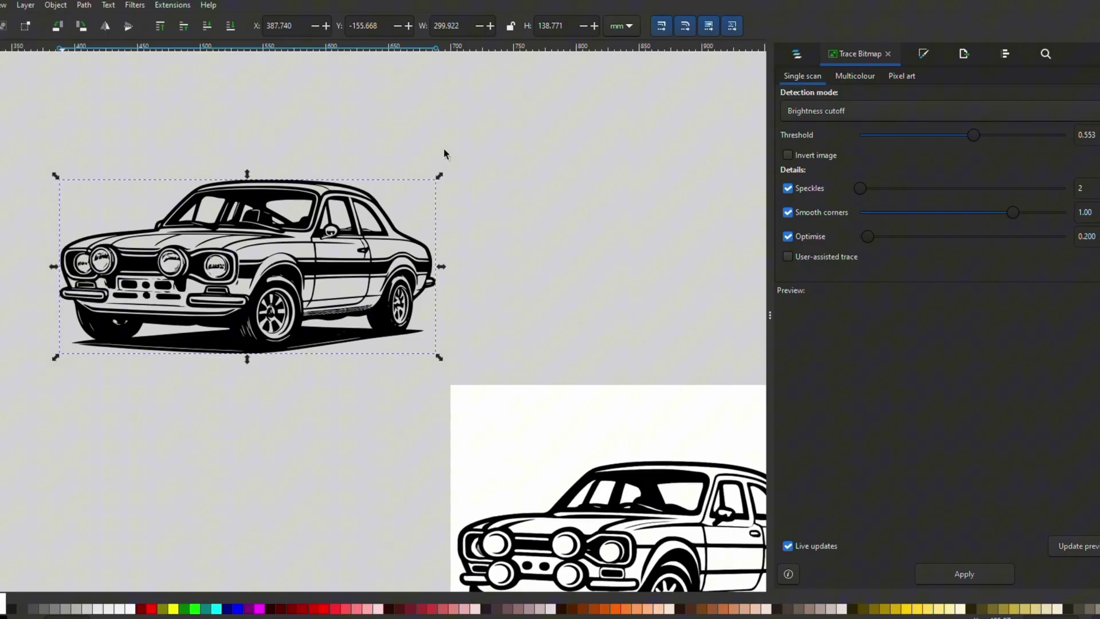
click(444, 152)
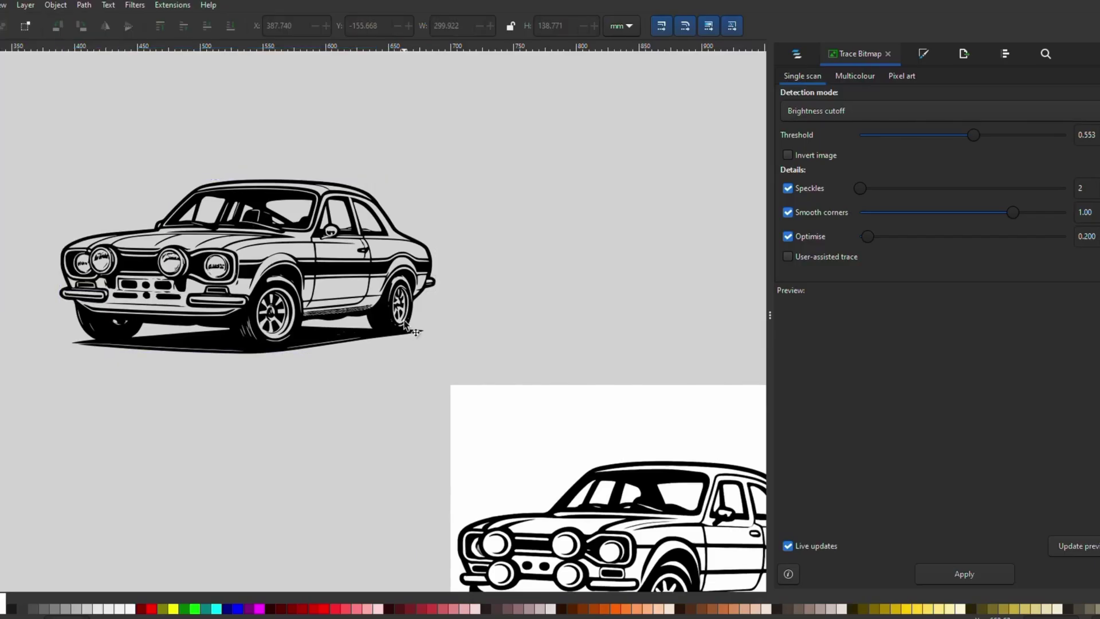
scroll(404, 324, down, 4)
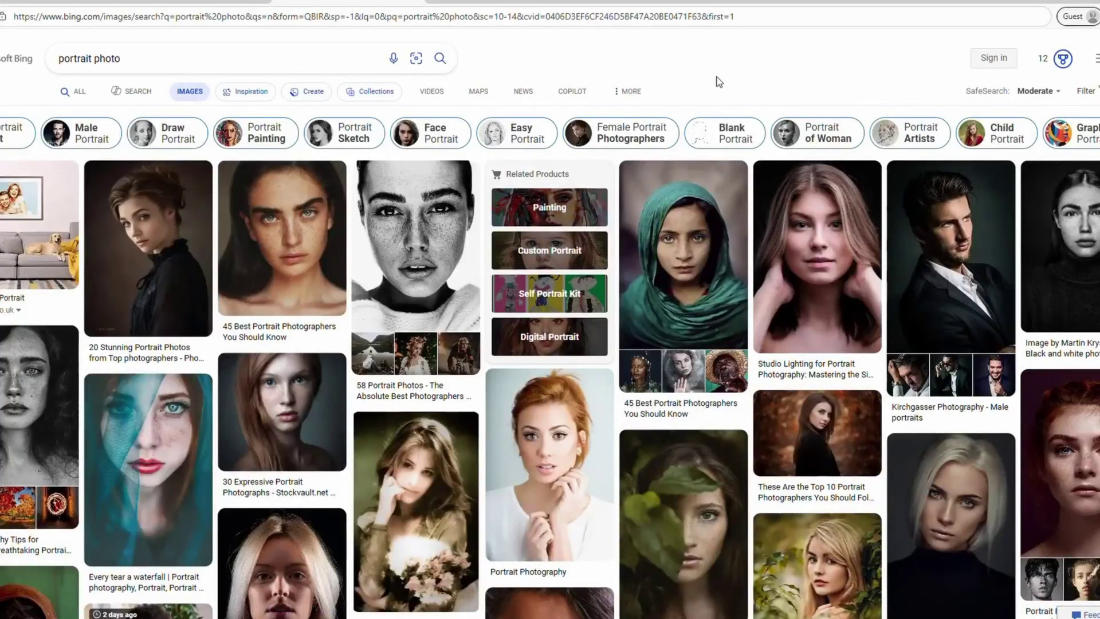
Step: Drag the green-headscarf portrait from Bing Images into the converter's image drop zone
scroll(720, 82, down, 1)
scroll(720, 82, up, 1)
scroll(719, 82, down, 1)
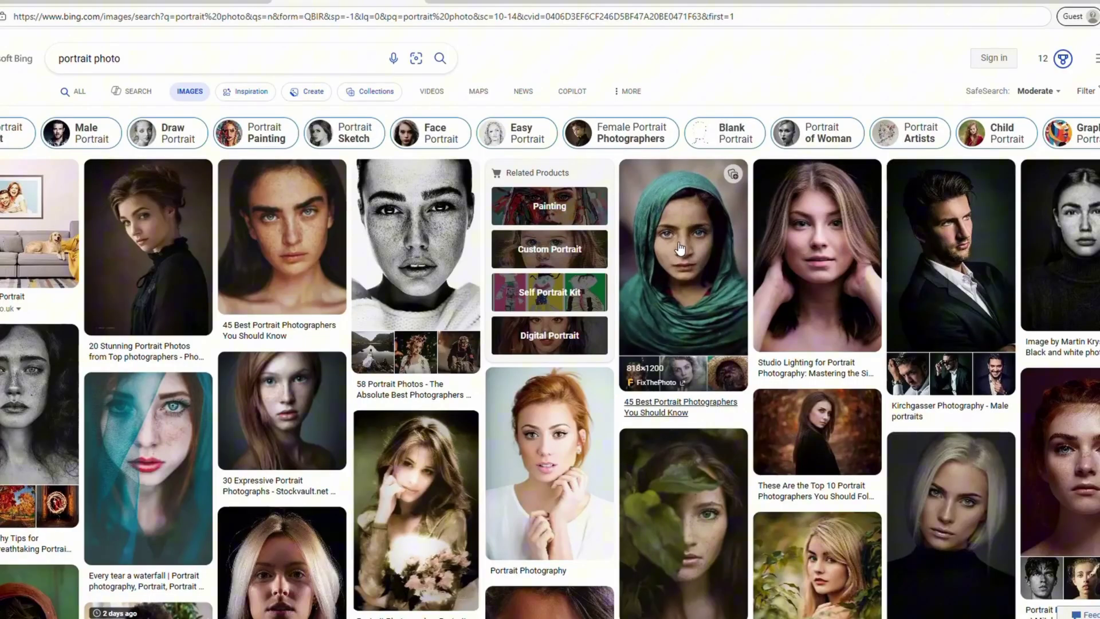
drag(685, 246, 509, 132)
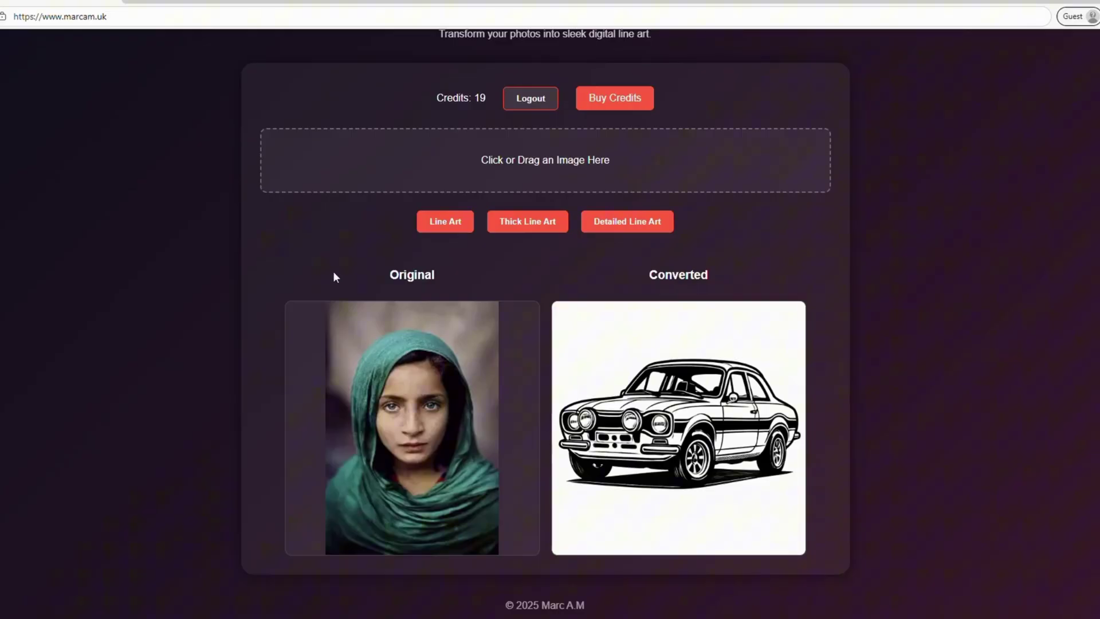
Step: Run Line Art on the headscarf portrait, then rerun it as Thick Line Art
click(450, 225)
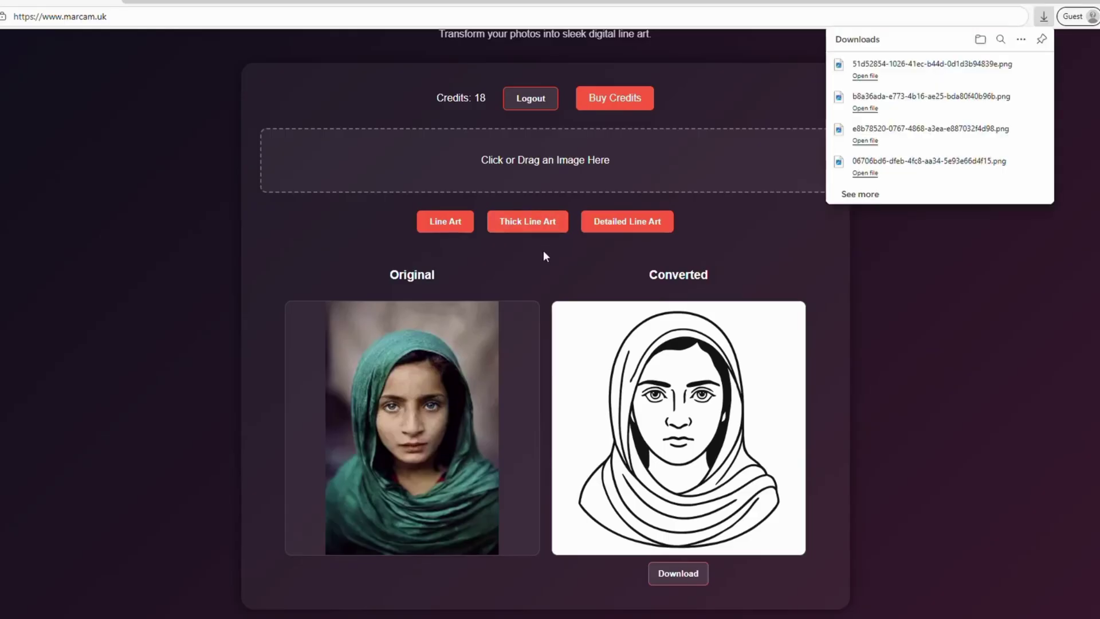
click(535, 231)
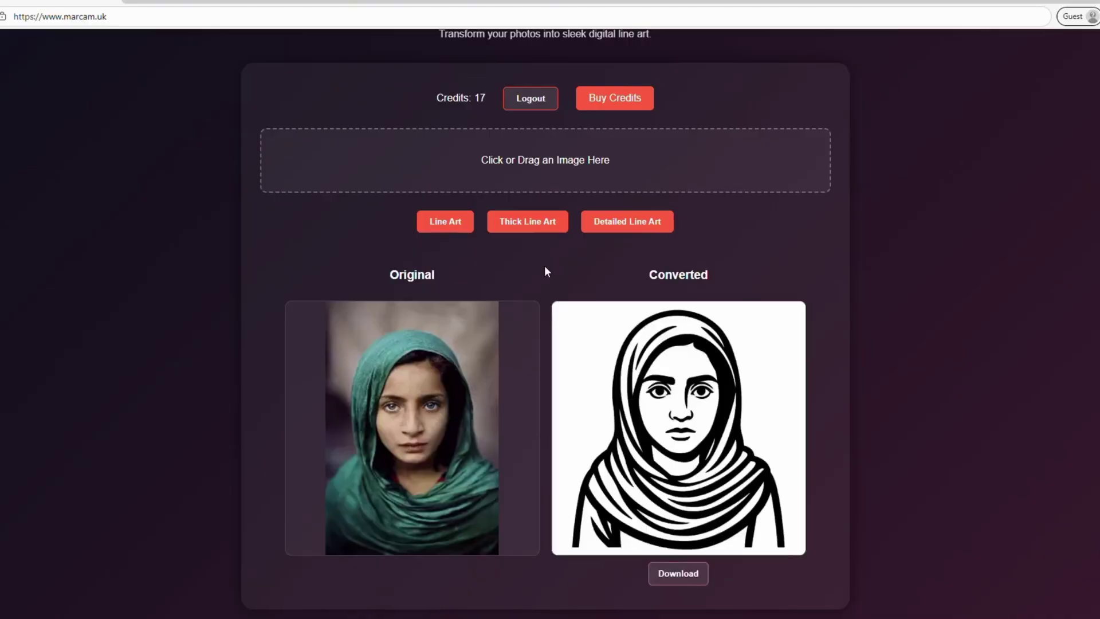
Step: Apply Detailed Line Art to the headscarf portrait for a finely hatched drawing
scroll(545, 268, down, 1)
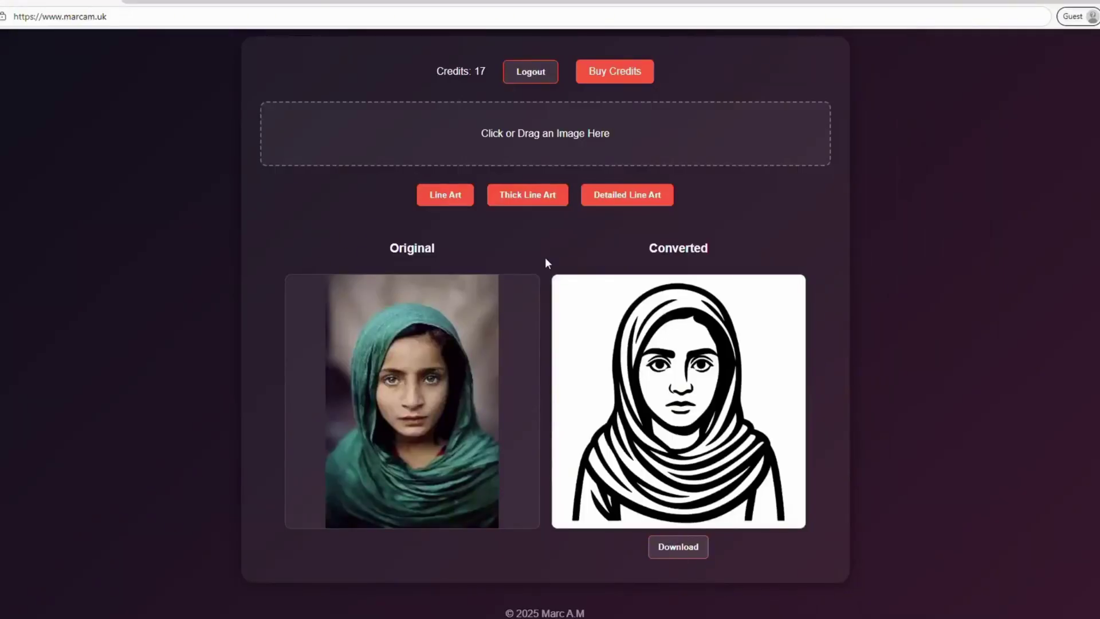
click(641, 198)
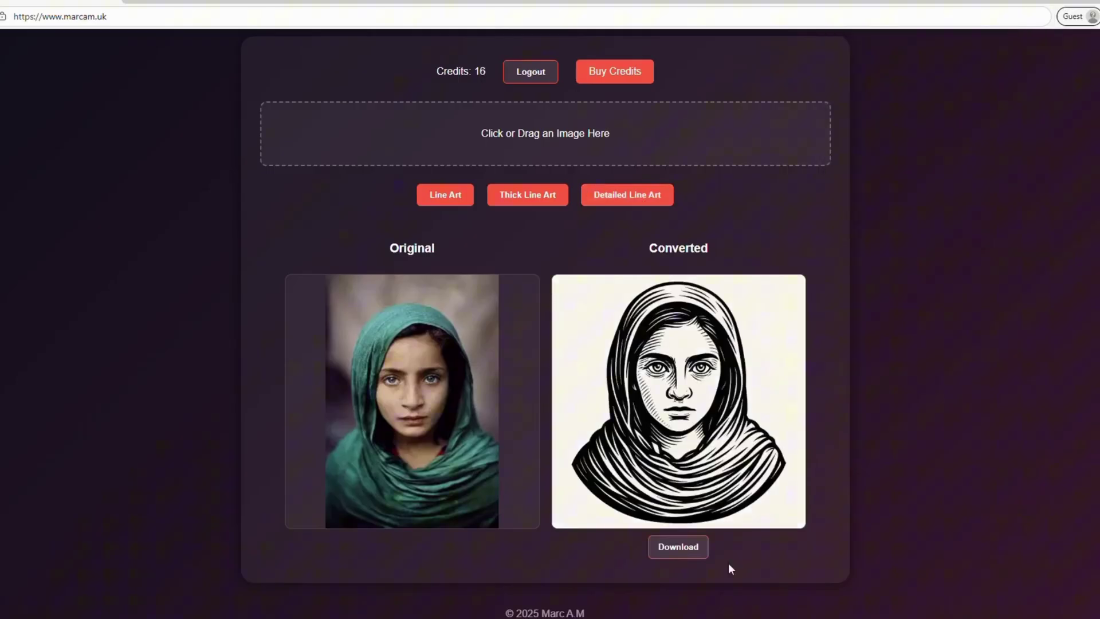